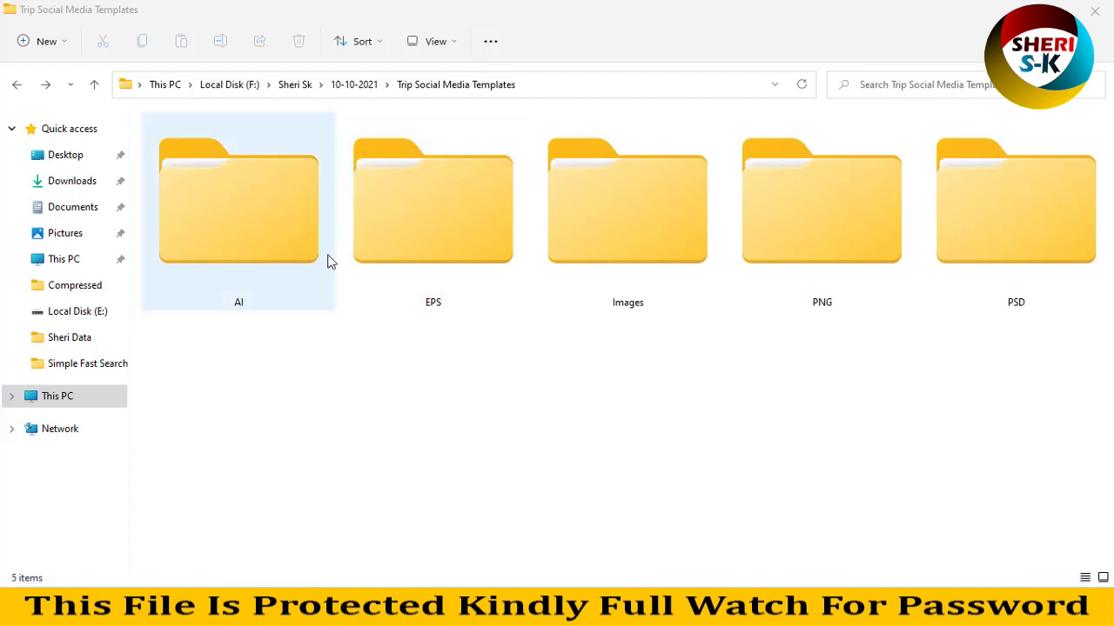
# Step: Select the AI, EPS and PSD folders in Trip Social Media Templates, then clear the selection
pyautogui.click(293, 234)
pyautogui.click(409, 227)
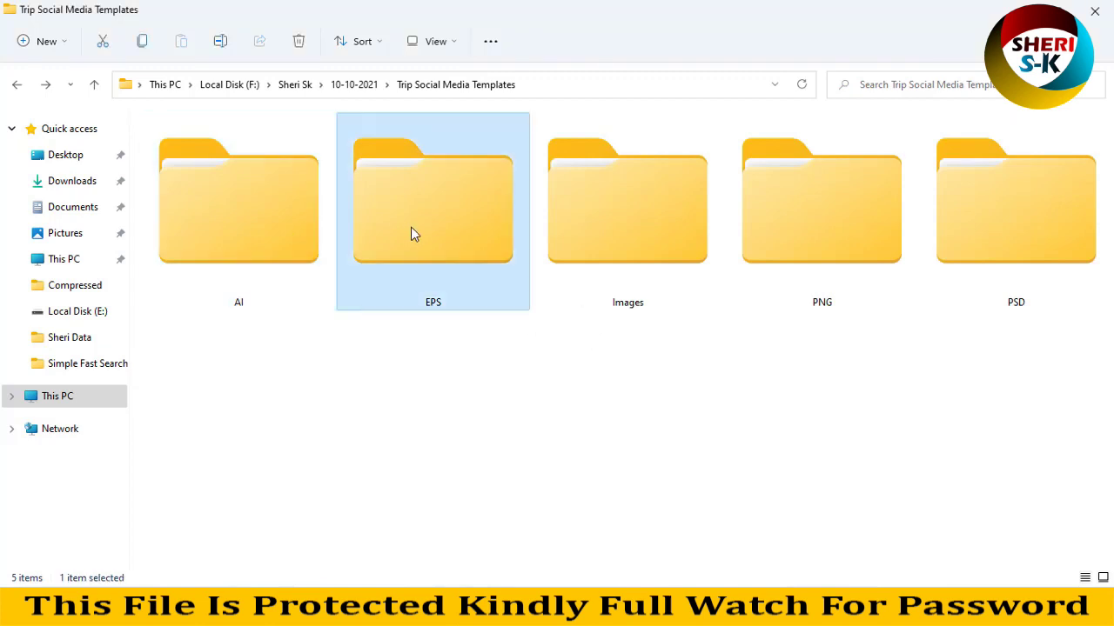
pyautogui.click(1027, 249)
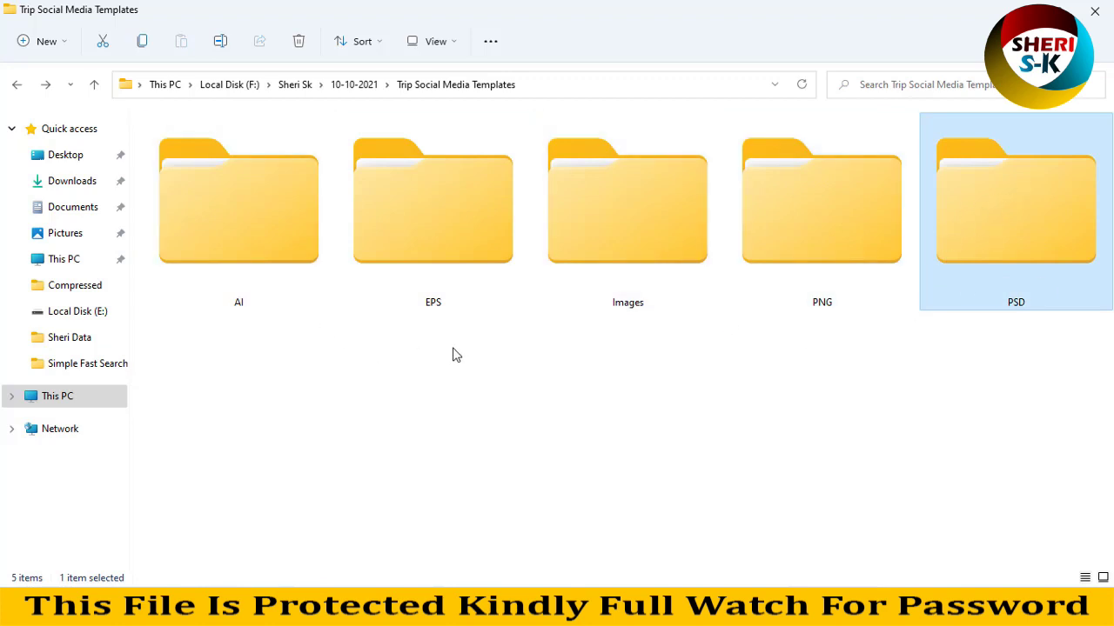
pyautogui.moveTo(450, 348); pyautogui.dragTo(316, 261)
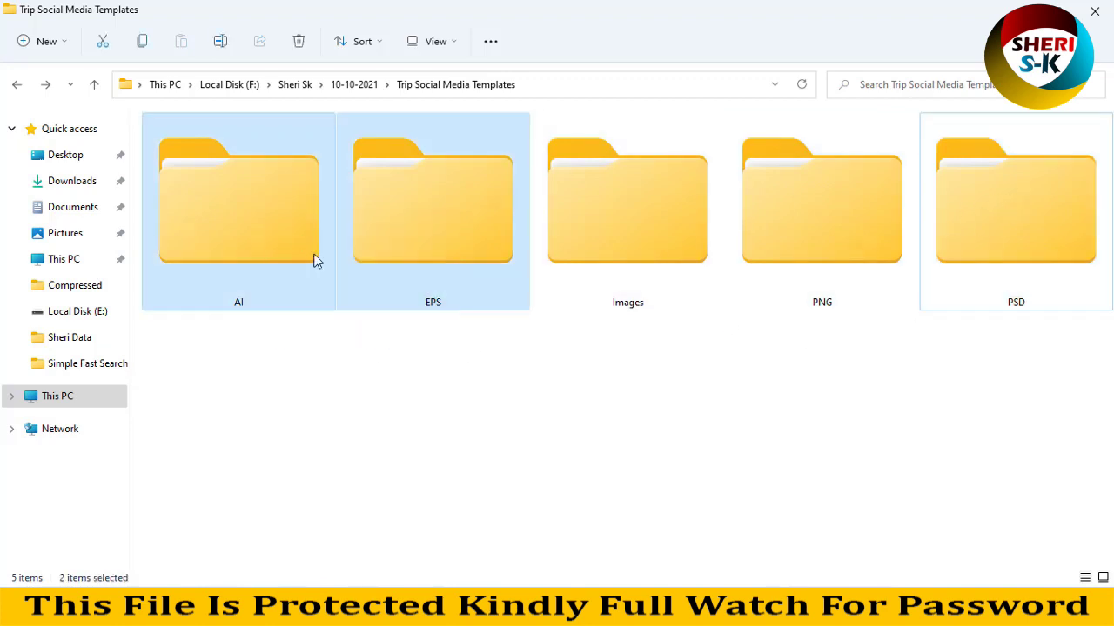
pyautogui.click(325, 338)
# Step: Look inside the AI, EPS and PNG folders, returning to the templates folder each time
pyautogui.doubleClick(255, 252)
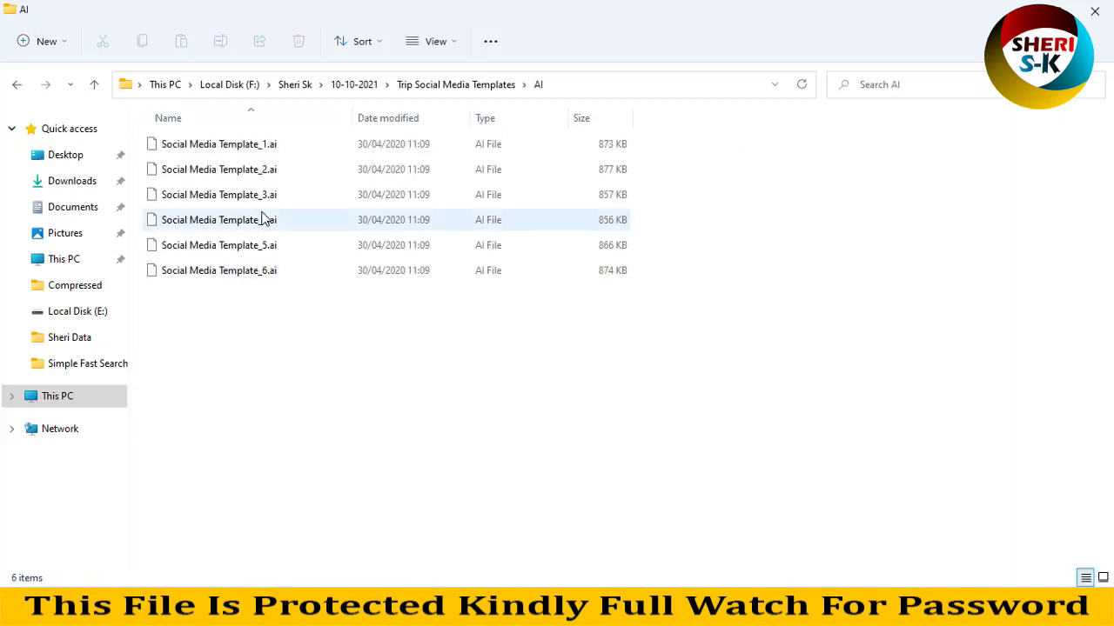
pyautogui.click(17, 85)
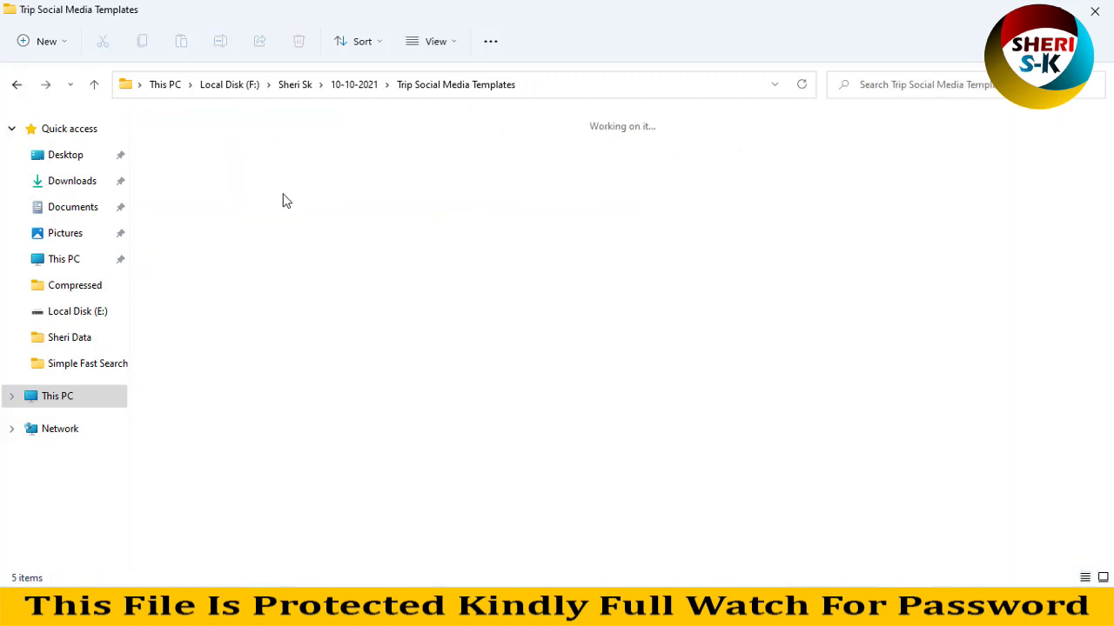
pyautogui.click(403, 211)
pyautogui.doubleClick(403, 212)
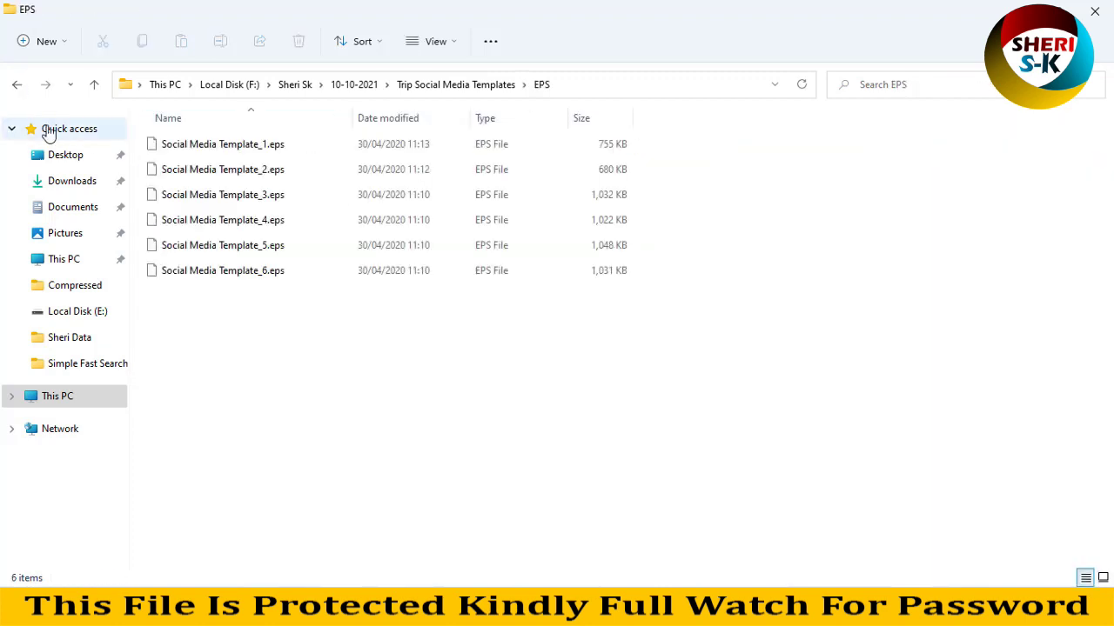
pyautogui.click(18, 84)
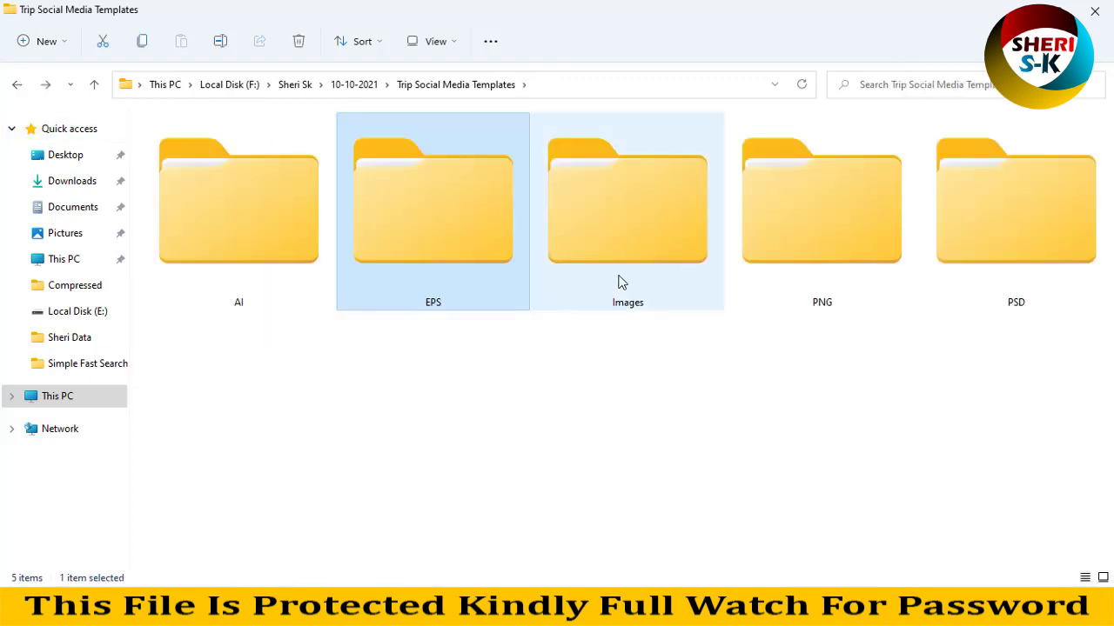
pyautogui.click(623, 270)
pyautogui.doubleClick(835, 233)
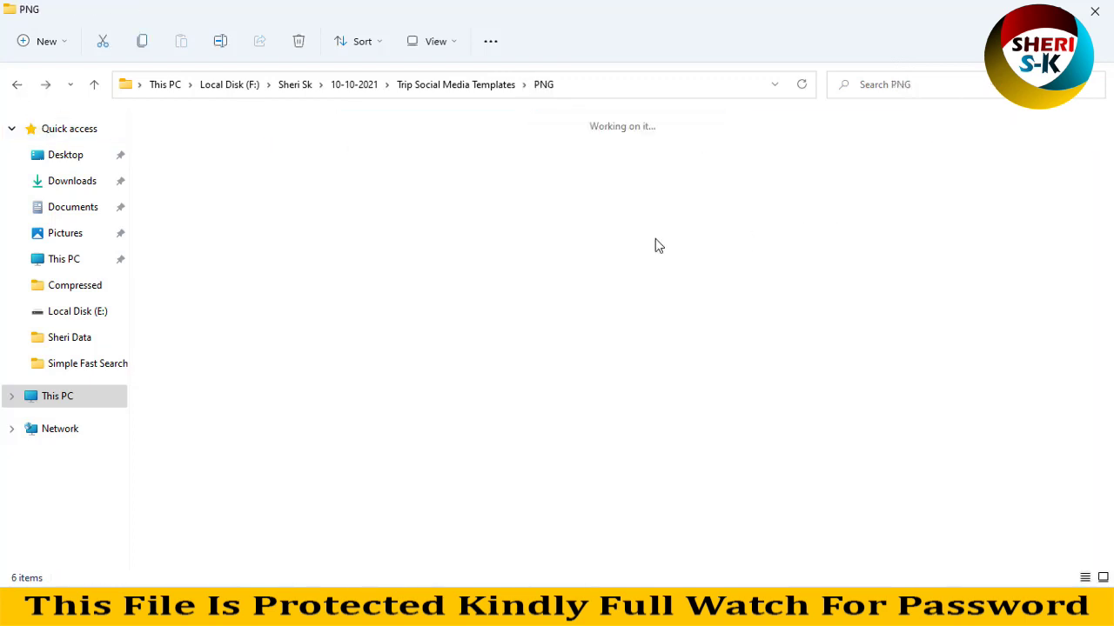
pyautogui.click(18, 85)
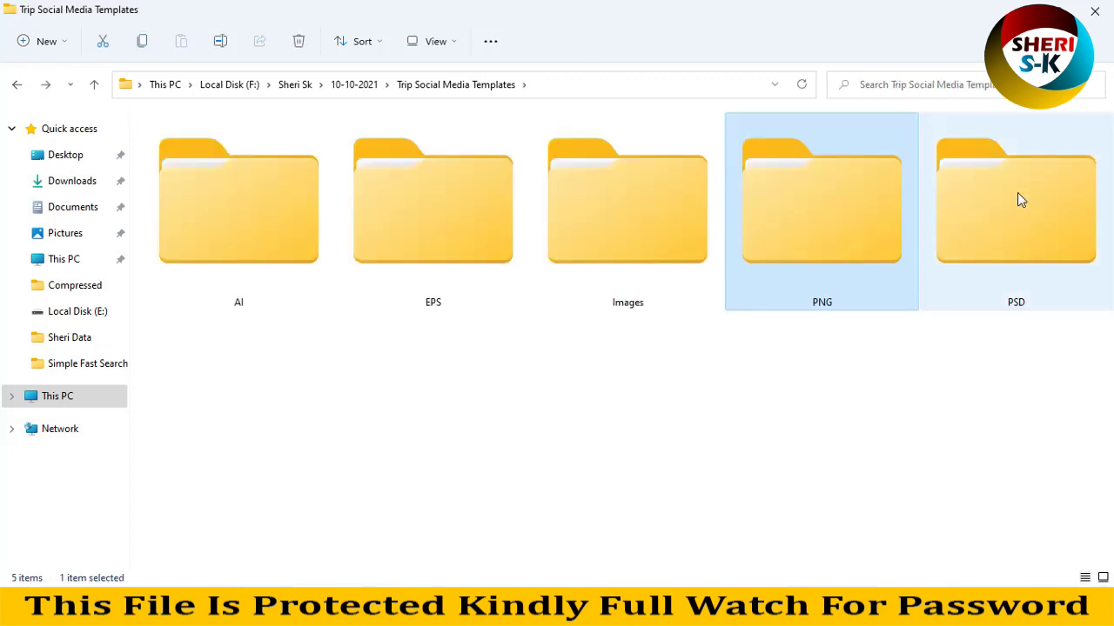
# Step: Open the PSD folder as large thumbnails and open Social Media Template_1
pyautogui.doubleClick(1017, 193)
pyautogui.keyDown('ctrl'); pyautogui.scroll(5, 606, 195); pyautogui.keyUp('ctrl')
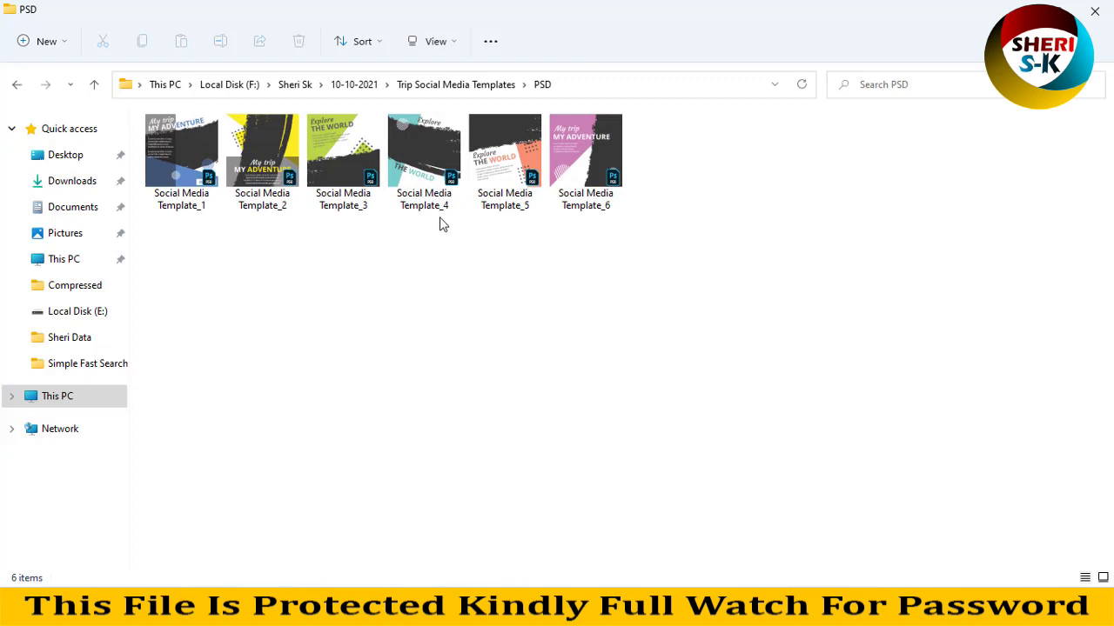
pyautogui.keyDown('ctrl'); pyautogui.scroll(3, 442, 224); pyautogui.keyUp('ctrl')
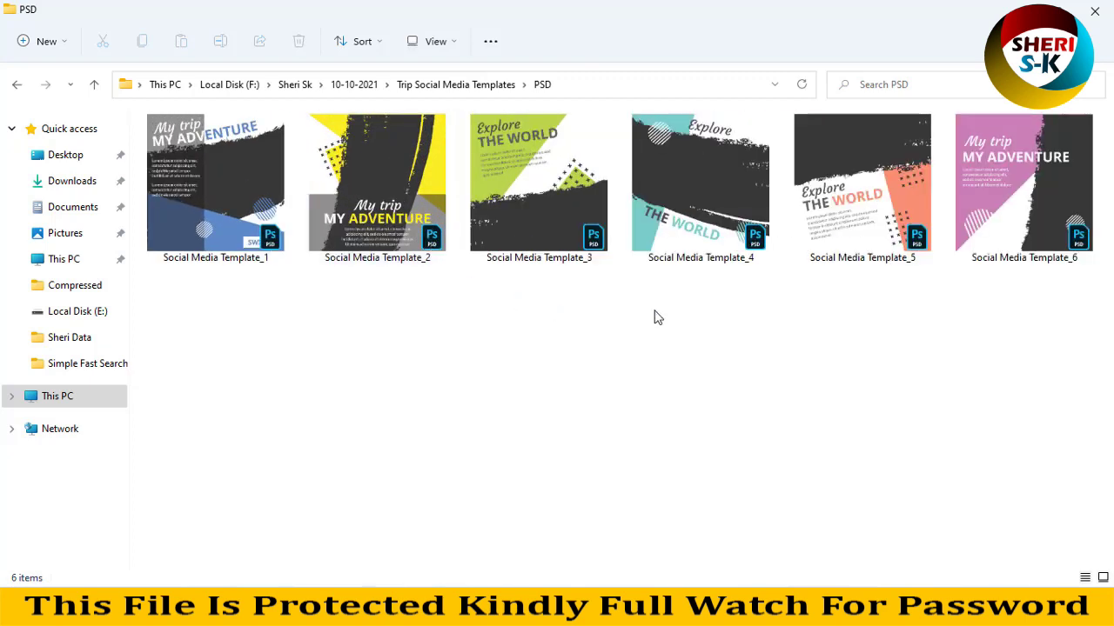
pyautogui.click(221, 194)
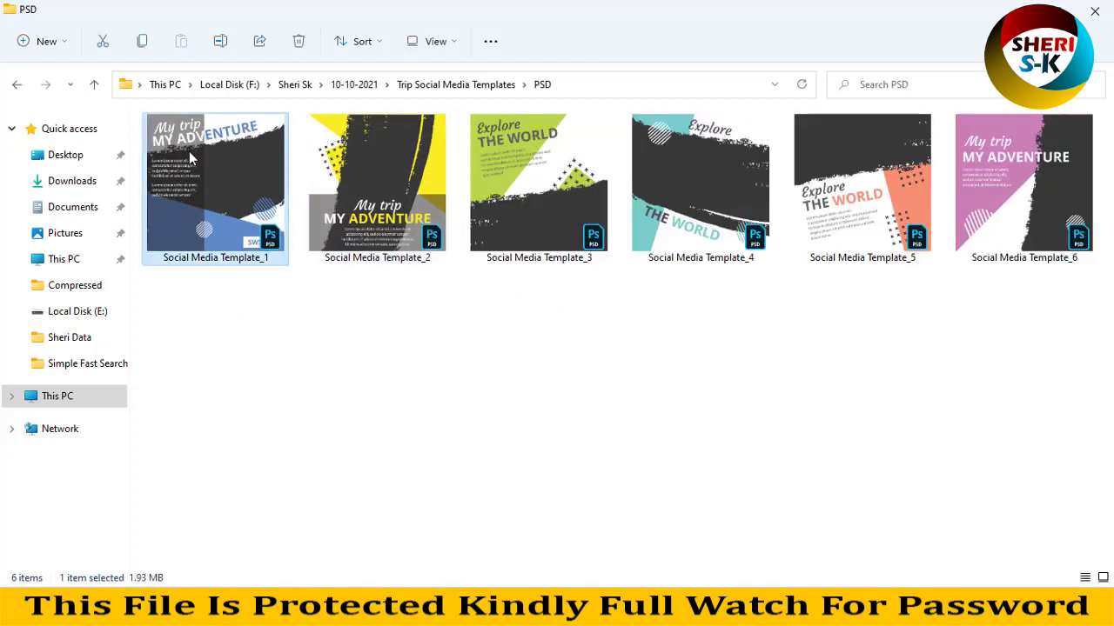
pyautogui.moveTo(192, 170)
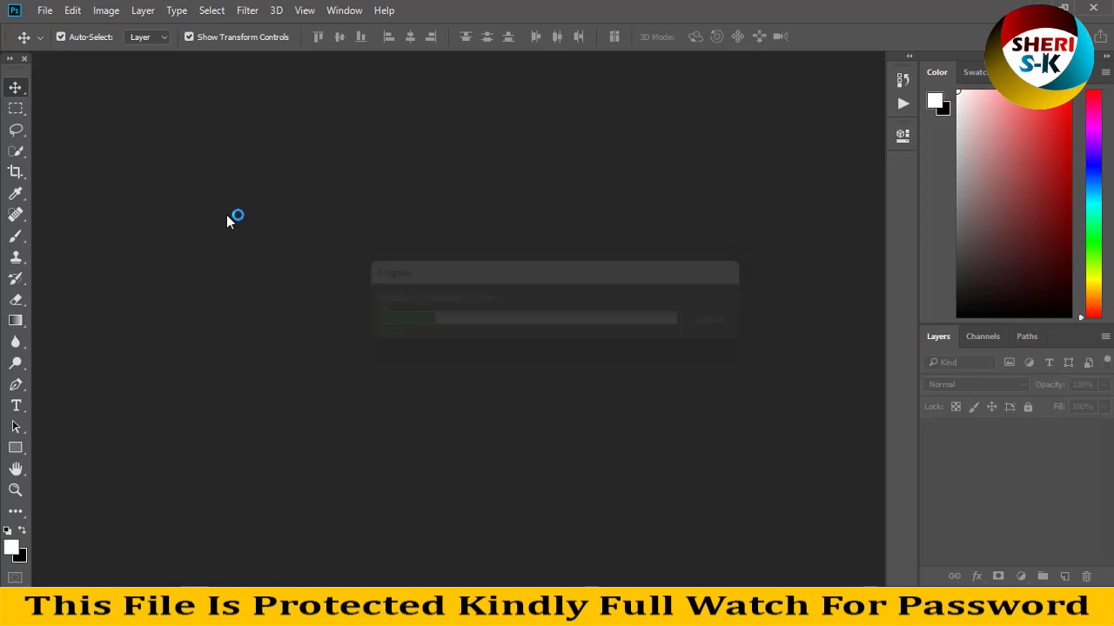
# Step: Expand the template's groups in the Layers panel to inspect its path and clip-group layers
pyautogui.scroll(4, 1001, 477)
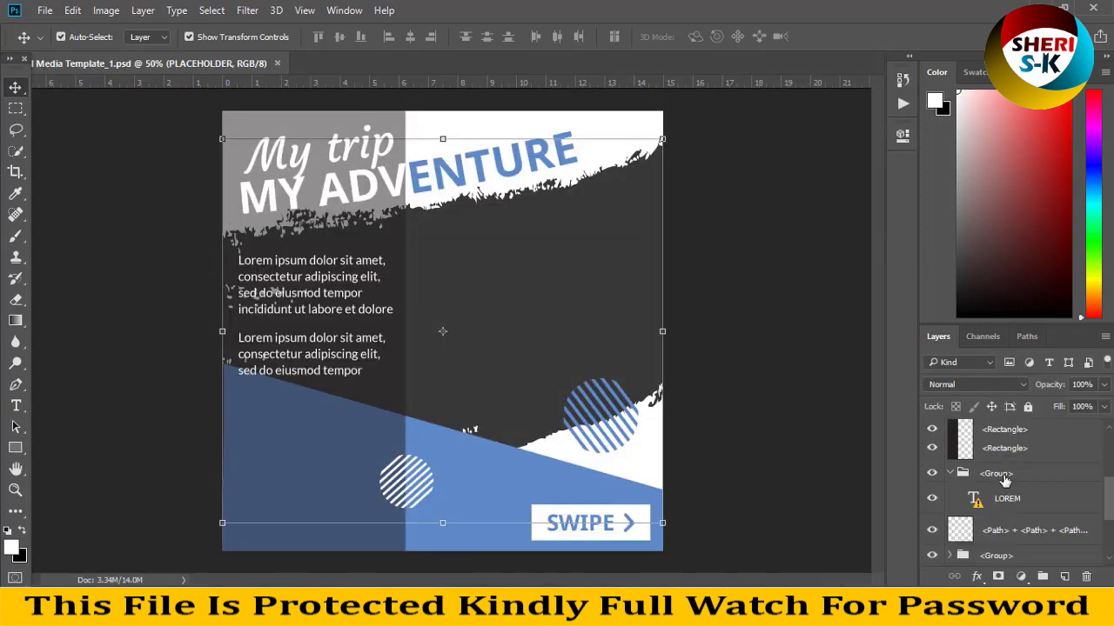
pyautogui.click(948, 432)
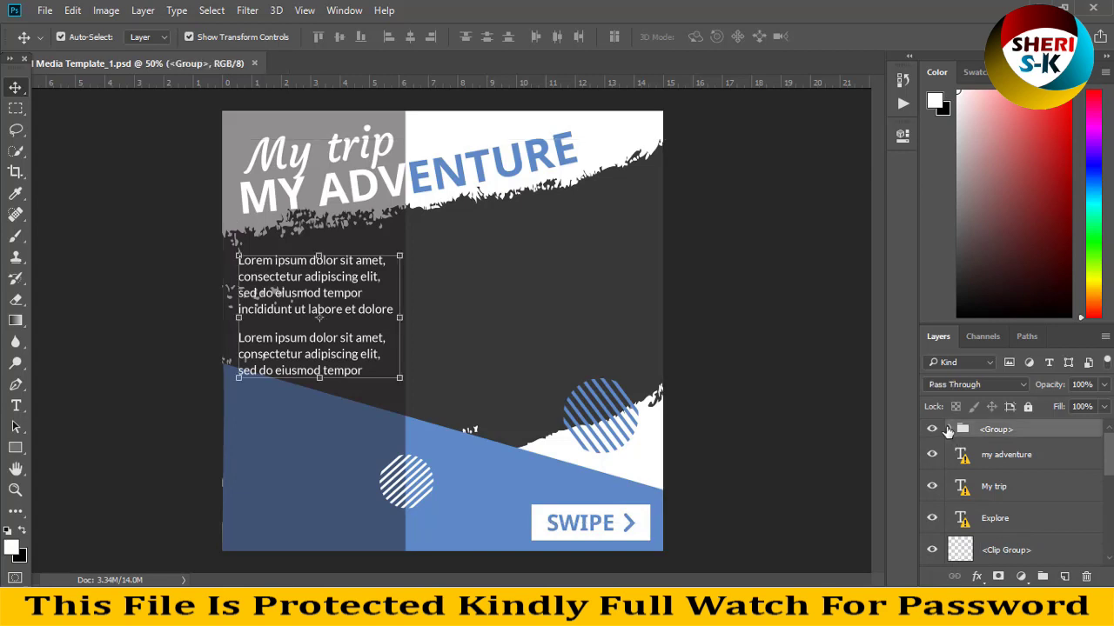
pyautogui.click(949, 430)
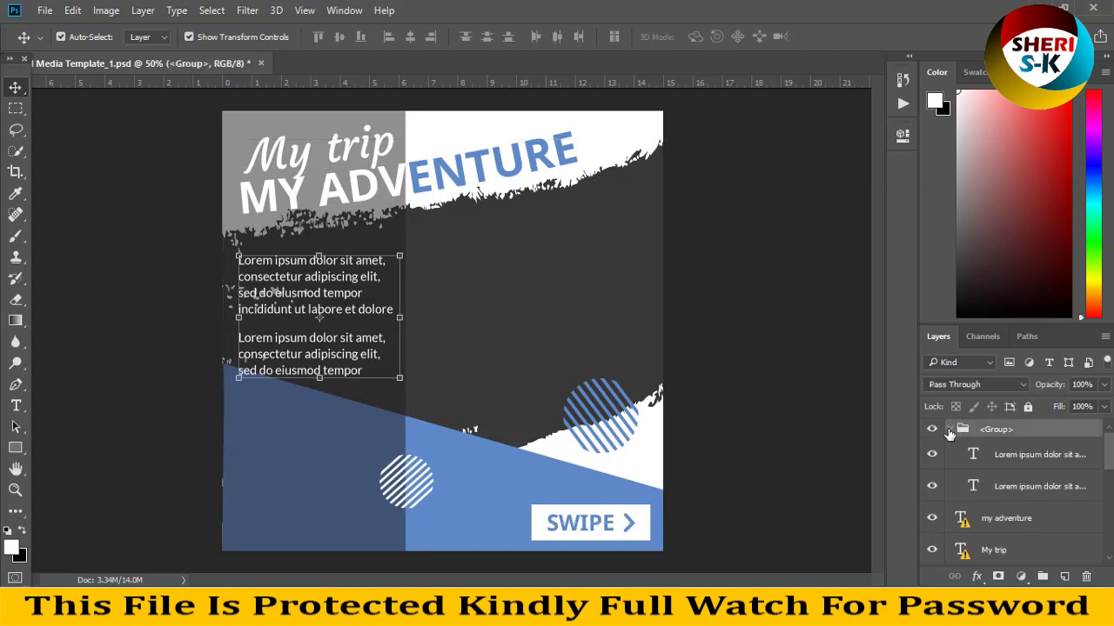
pyautogui.scroll(-5, 985, 509)
pyautogui.click(996, 481)
pyautogui.scroll(-3, 996, 483)
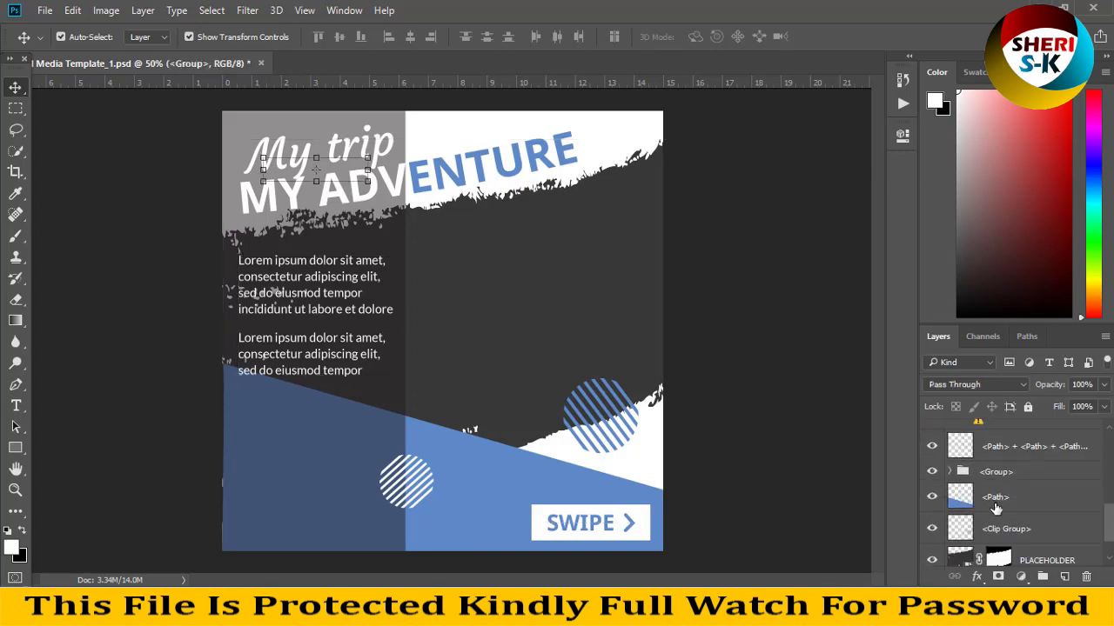
pyautogui.click(996, 501)
pyautogui.hotkey('alt', '[')
pyautogui.click(996, 477)
pyautogui.click(572, 270)
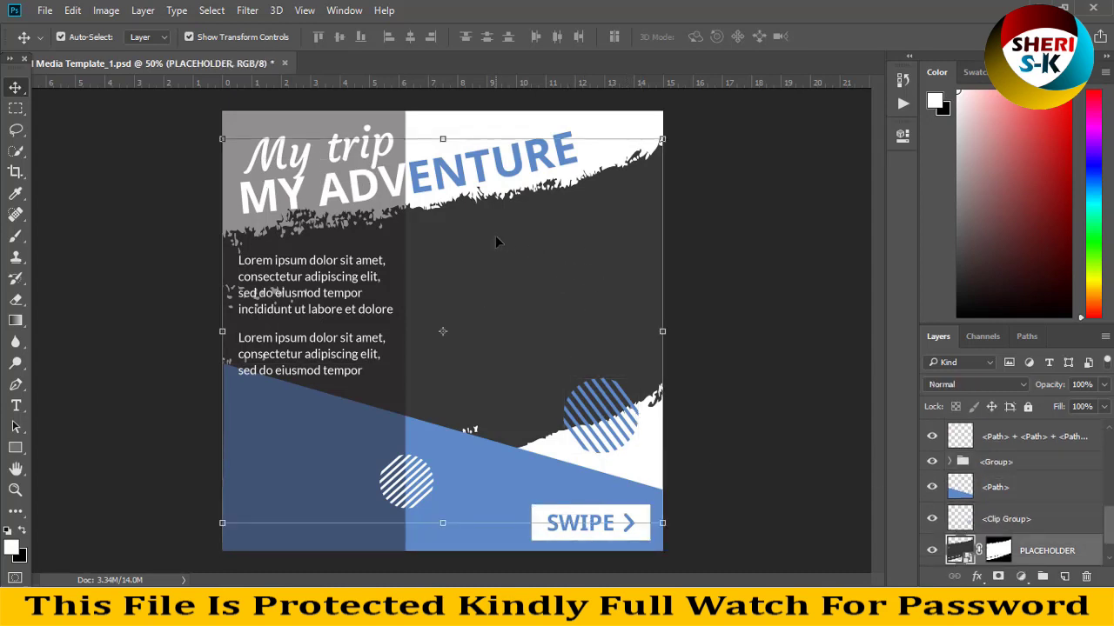
# Step: Move the MY ADVENTURE title, undo the move, and select the PLACEHOLDER layer
pyautogui.click(353, 162)
pyautogui.moveTo(352, 162)
pyautogui.mouseDown()
pyautogui.moveTo(361, 140)
pyautogui.moveTo(386, 161)
pyautogui.moveTo(383, 152)
pyautogui.moveTo(372, 162)
pyautogui.mouseUp()
pyautogui.hotkey('ctrl', 'z')
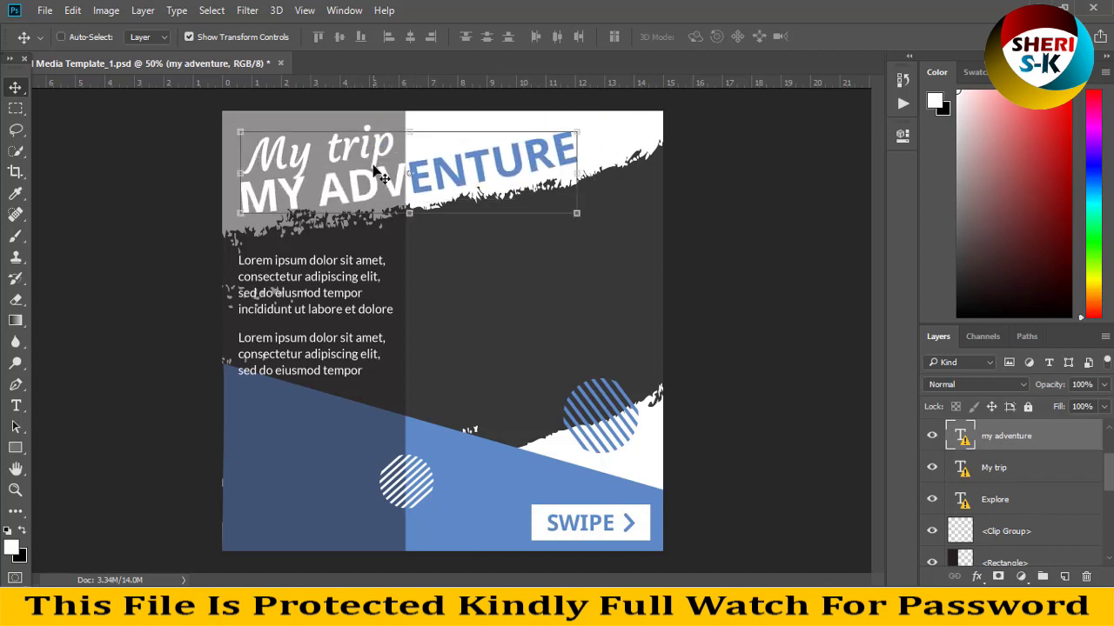
pyautogui.scroll(-5, 975, 471)
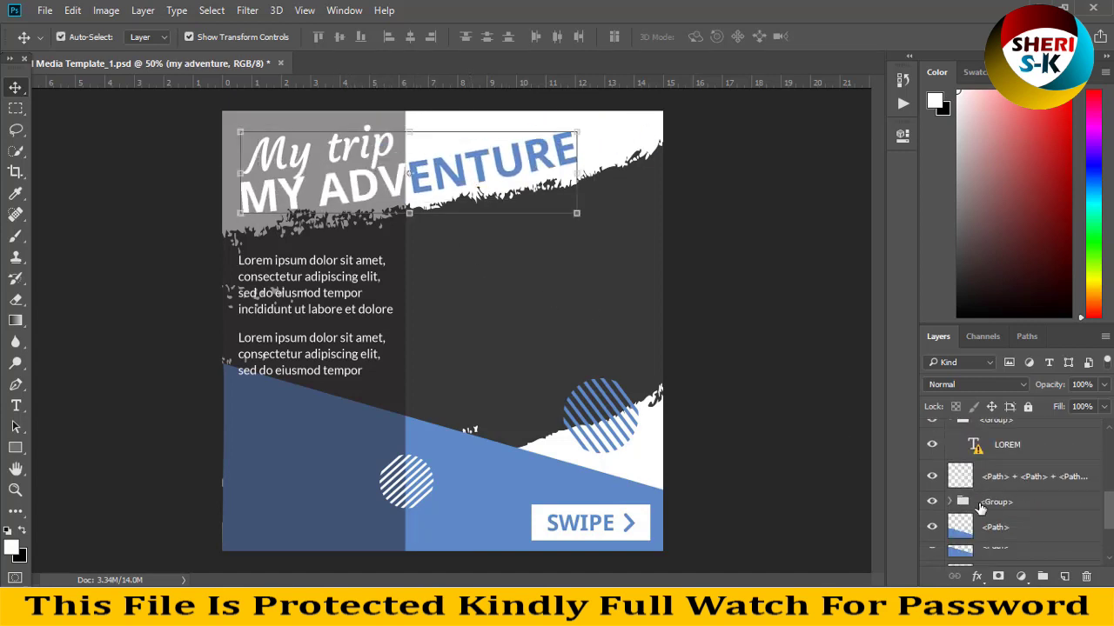
pyautogui.click(969, 527)
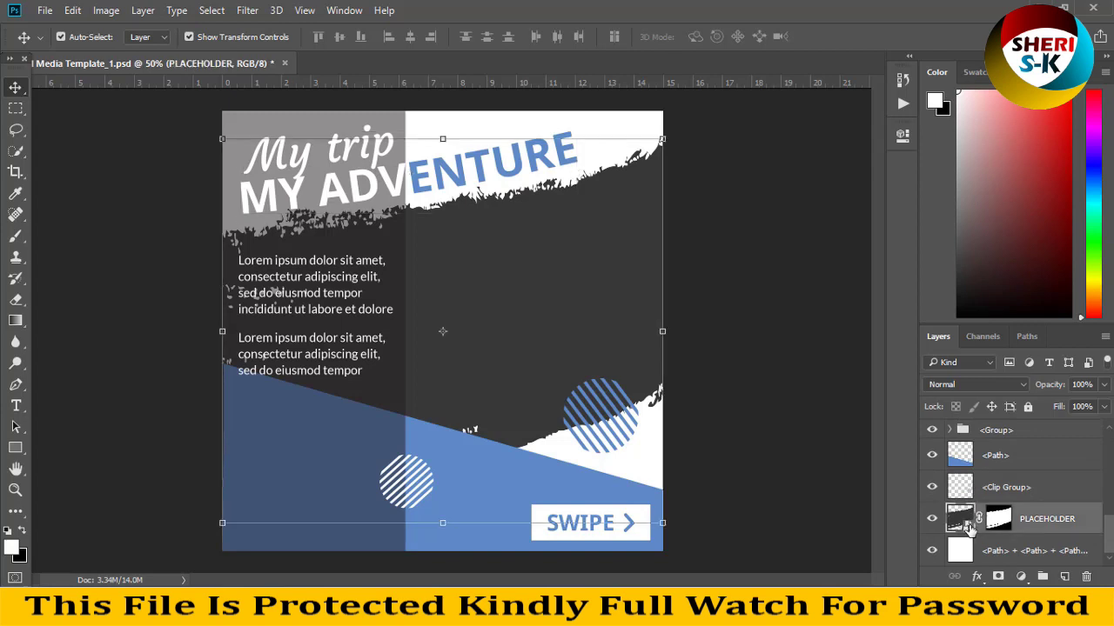
# Step: Open the PLACEHOLDER smart object and place the adventure travel photo into it
pyautogui.doubleClick(968, 524)
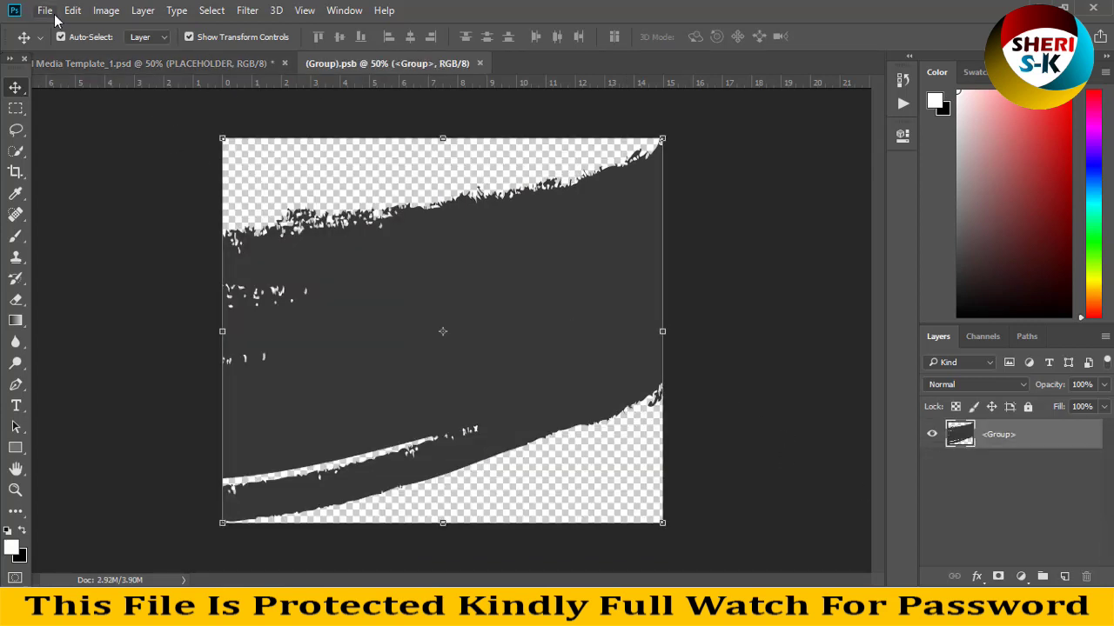
pyautogui.click(45, 10)
pyautogui.click(50, 47)
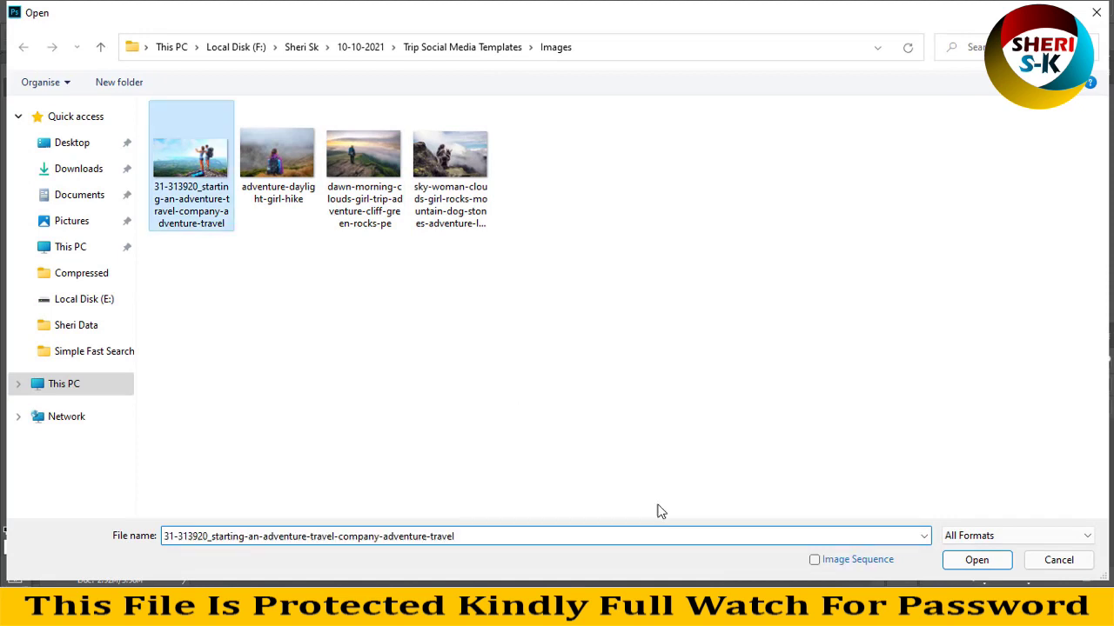
pyautogui.click(950, 561)
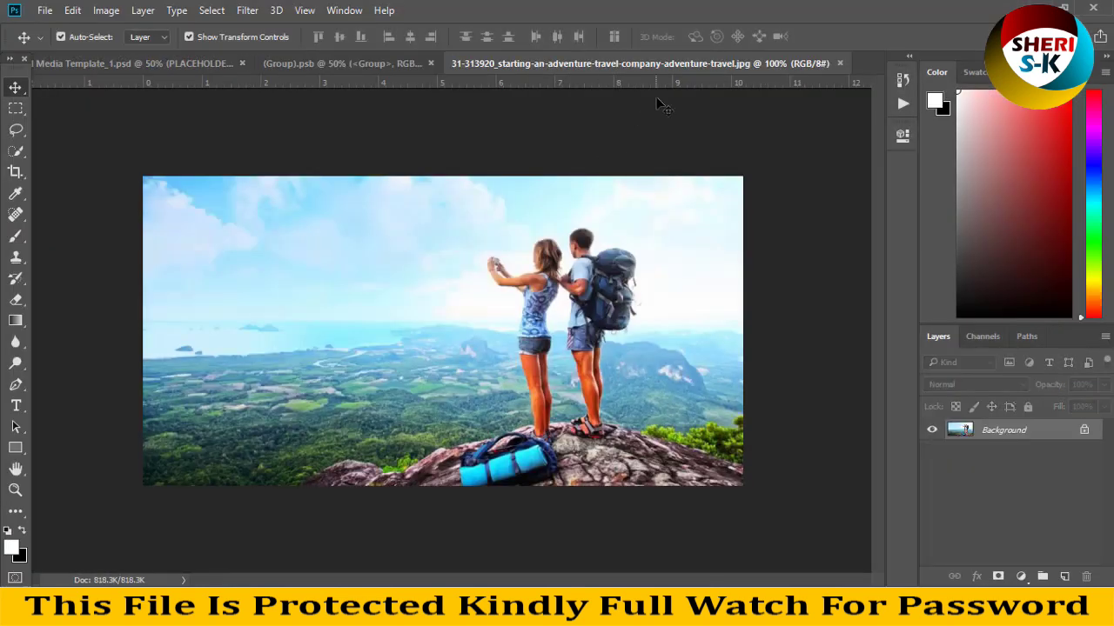
pyautogui.moveTo(639, 63); pyautogui.dragTo(661, 161)
pyautogui.moveTo(940, 353); pyautogui.dragTo(289, 332)
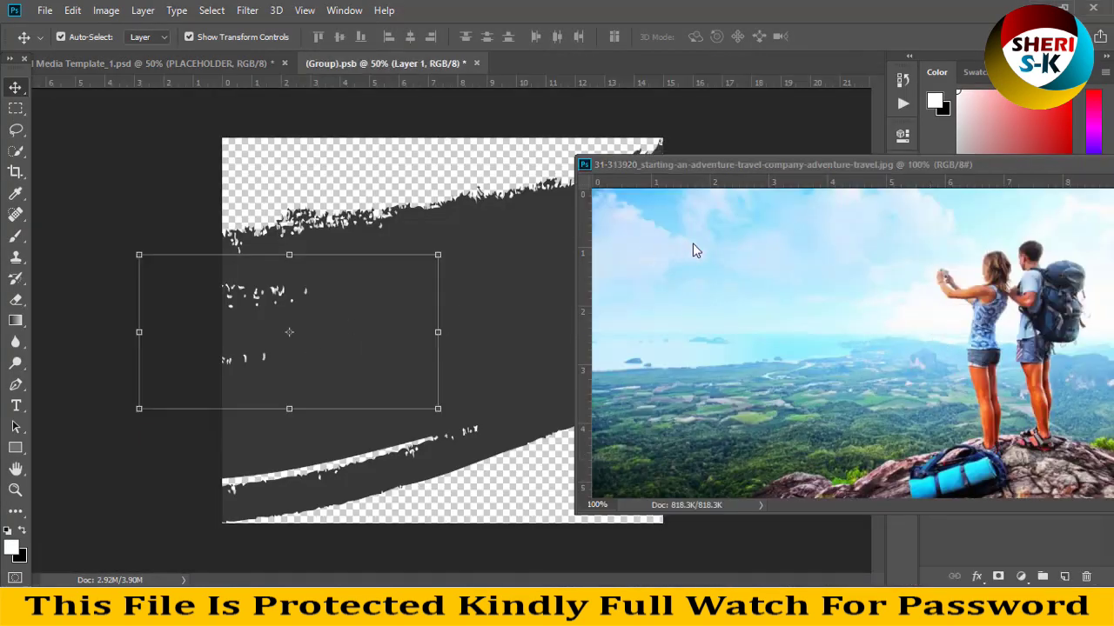
pyautogui.click(645, 196)
pyautogui.click(752, 195)
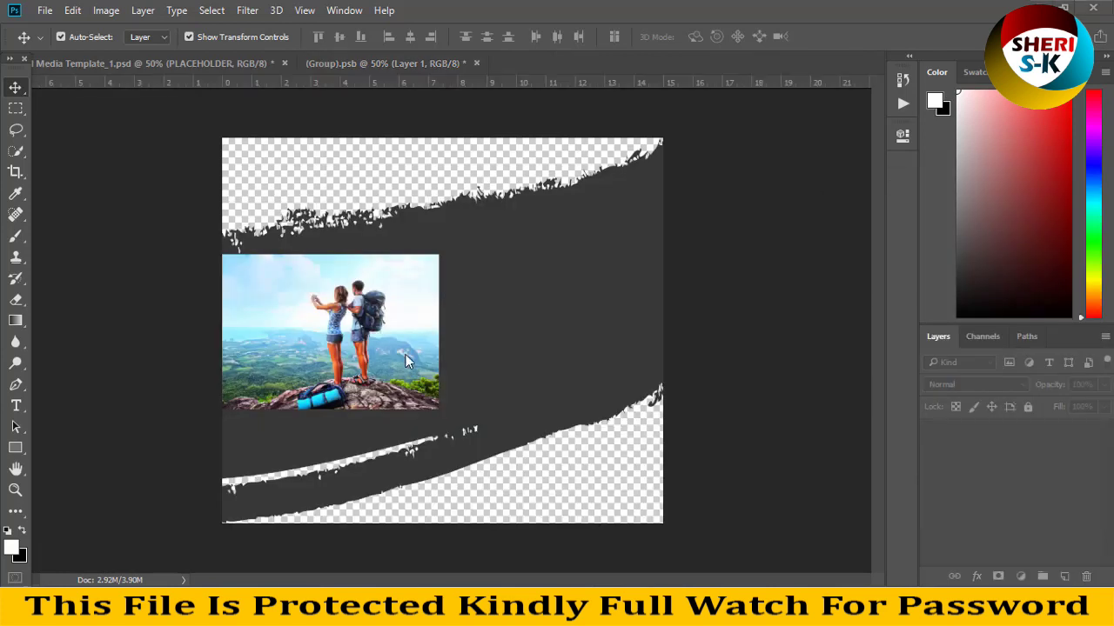
# Step: Scale the photo to about 203% and rotate it -15° over the canvas
pyautogui.moveTo(372, 335); pyautogui.dragTo(504, 320)
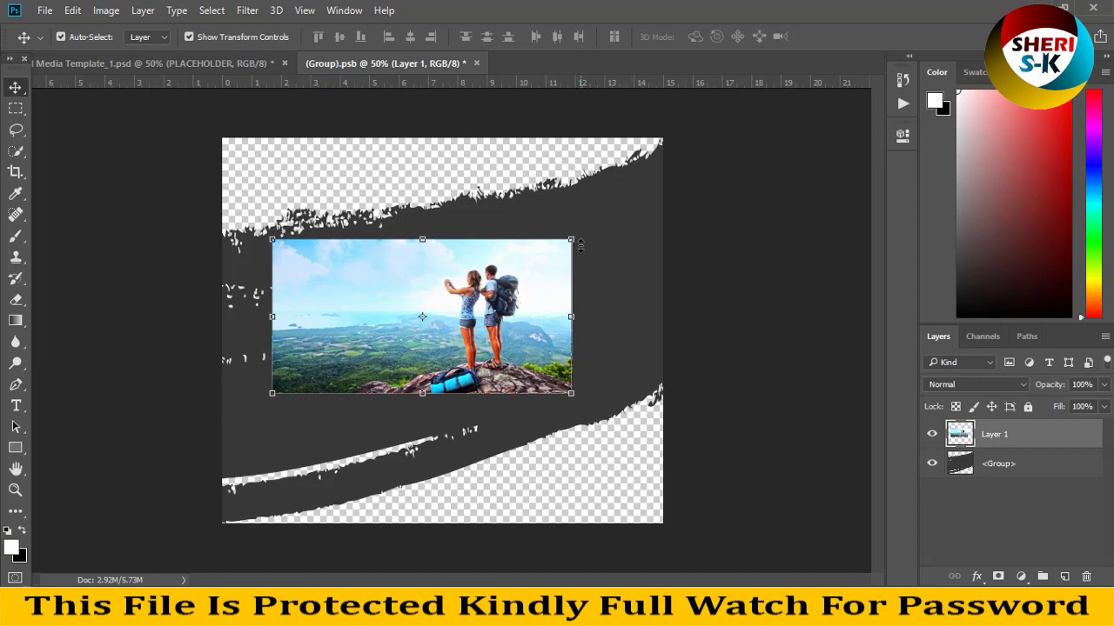
pyautogui.moveTo(580, 238); pyautogui.dragTo(795, 127)
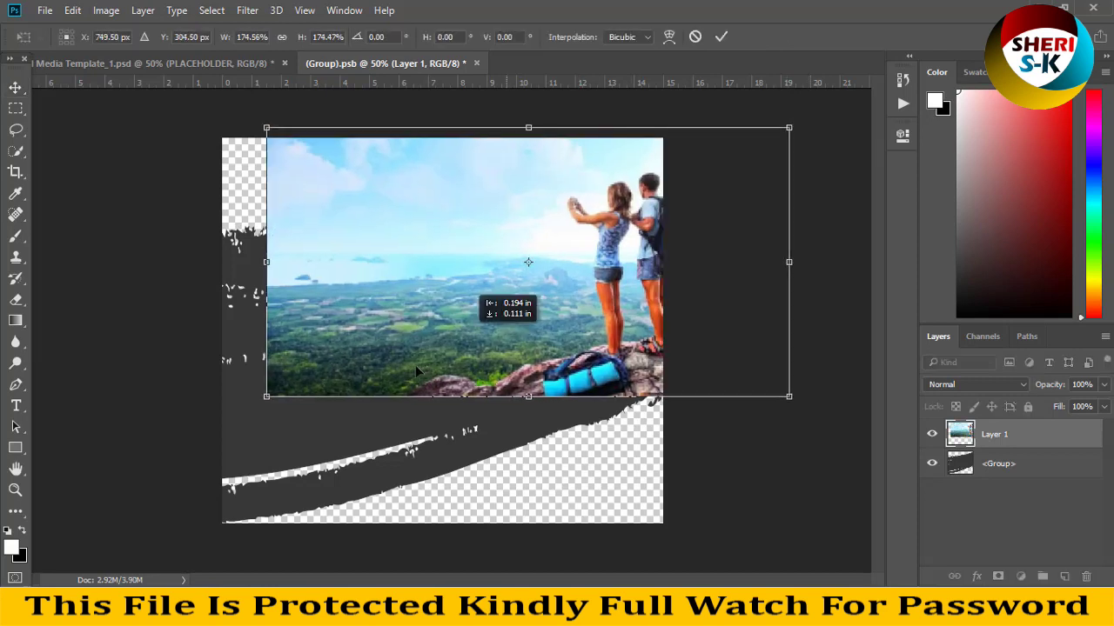
pyautogui.moveTo(507, 315); pyautogui.dragTo(380, 382)
pyautogui.moveTo(692, 348); pyautogui.dragTo(676, 310)
pyautogui.moveTo(687, 394); pyautogui.dragTo(754, 407)
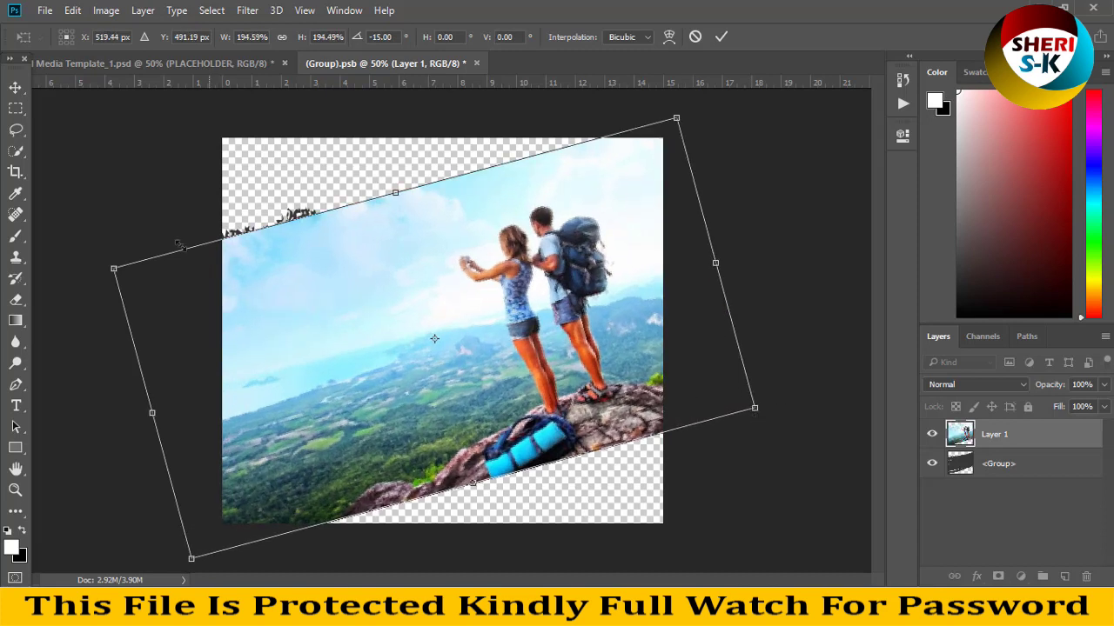
pyautogui.moveTo(113, 268); pyautogui.dragTo(88, 260)
pyautogui.press('Return')
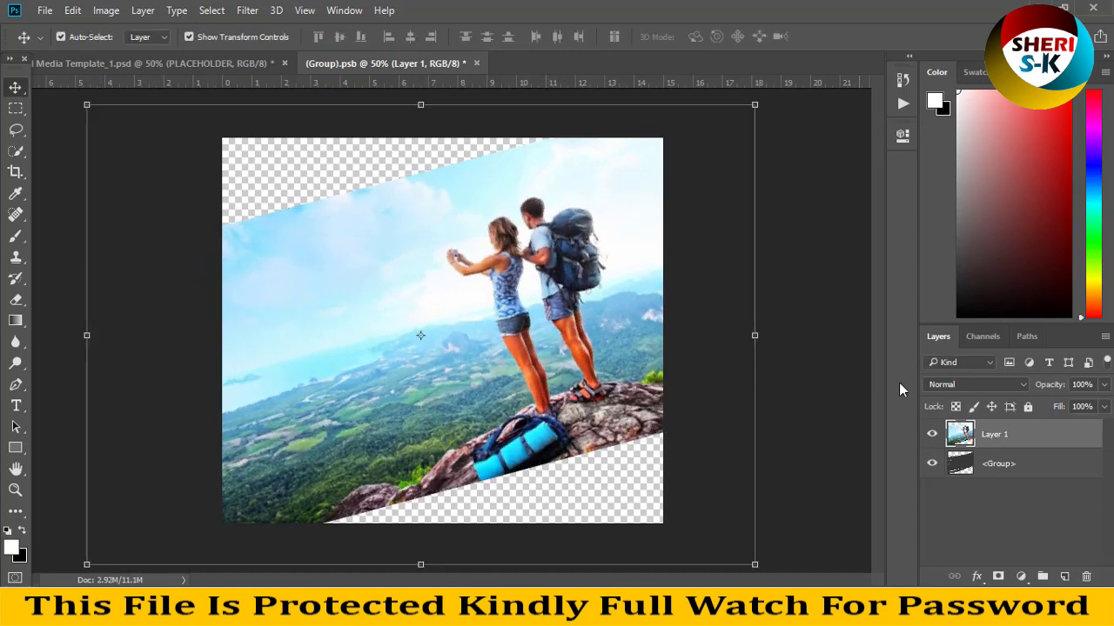
# Step: Clip Layer 1 to the Group shape and save the smart object
pyautogui.rightClick(1002, 442)
pyautogui.click(750, 369)
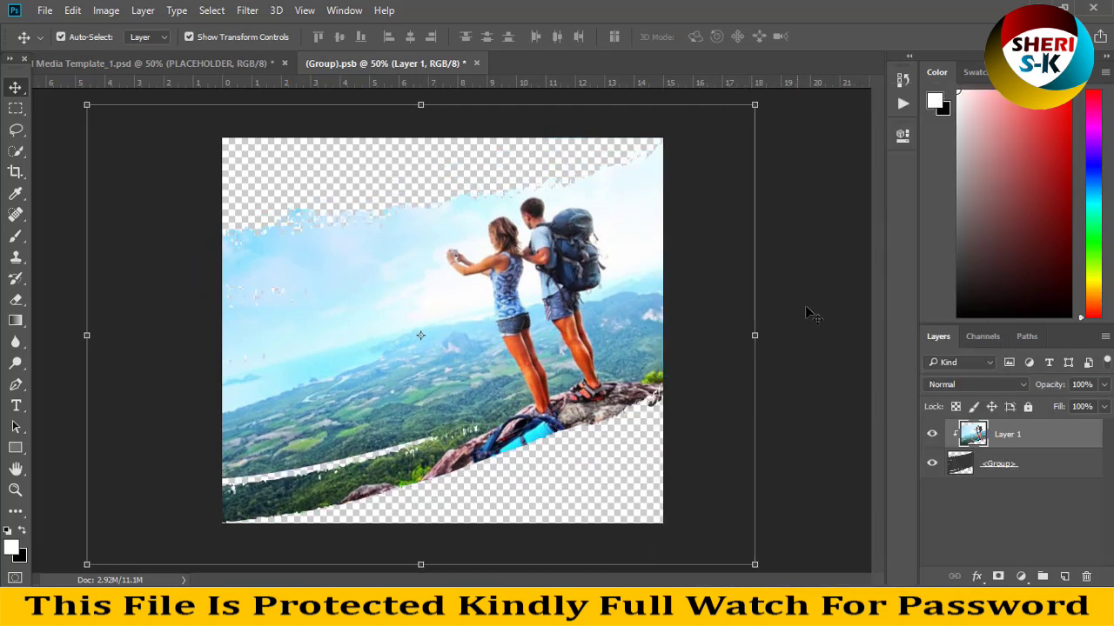
pyautogui.hotkey('ctrl', 's')
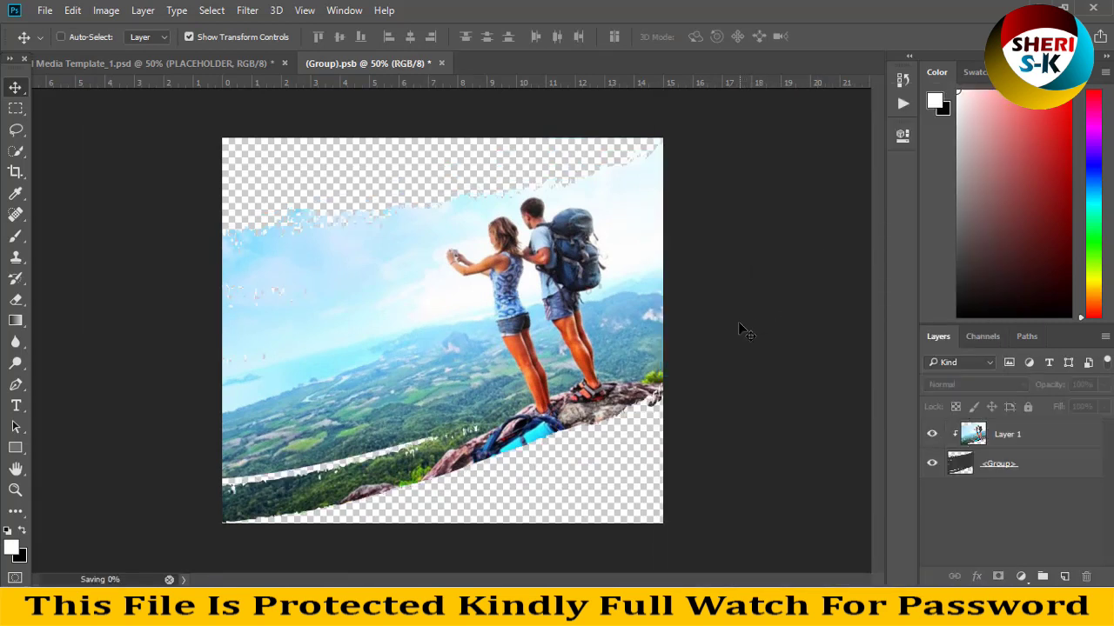
# Step: Return to Template_1 and inspect its blue shape, striped circle and background shape layers
pyautogui.click(435, 63)
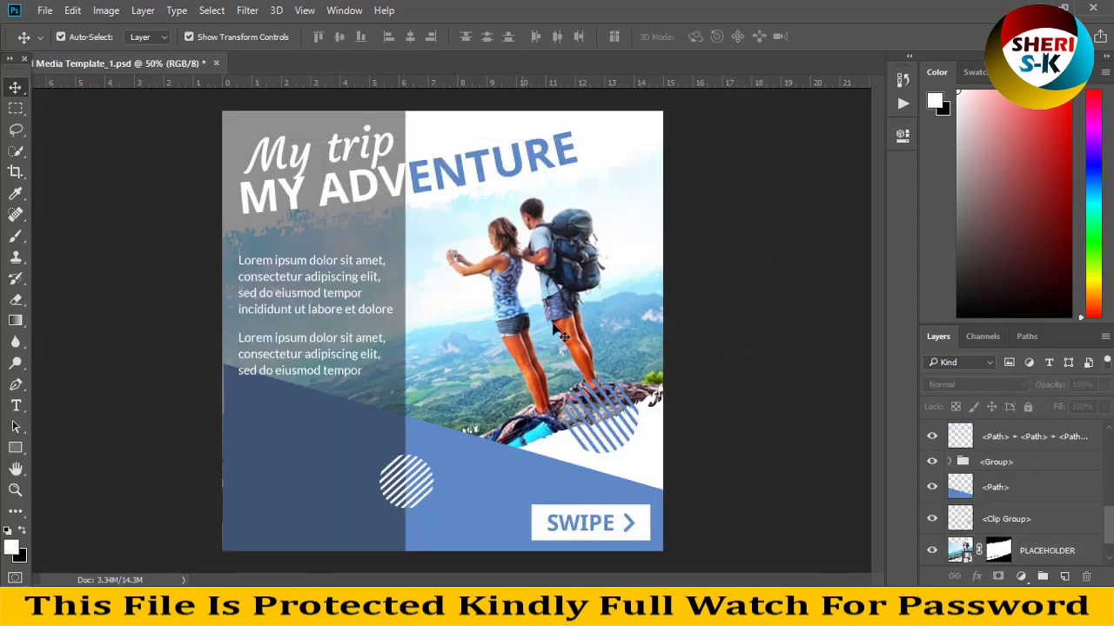
pyautogui.click(472, 479)
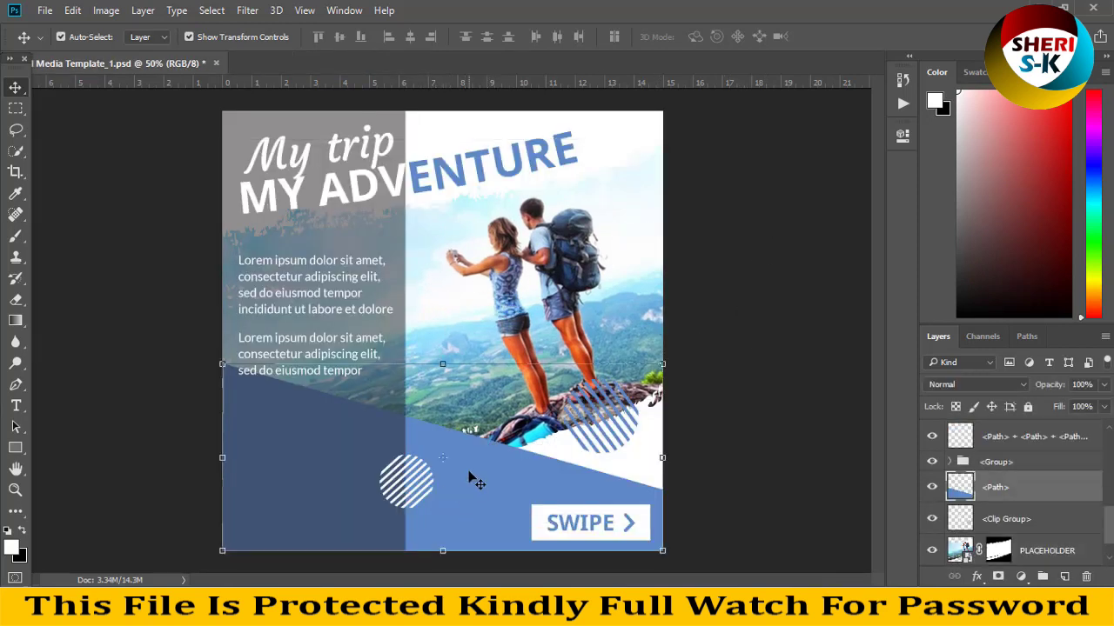
pyautogui.click(980, 522)
pyautogui.scroll(-1, 970, 531)
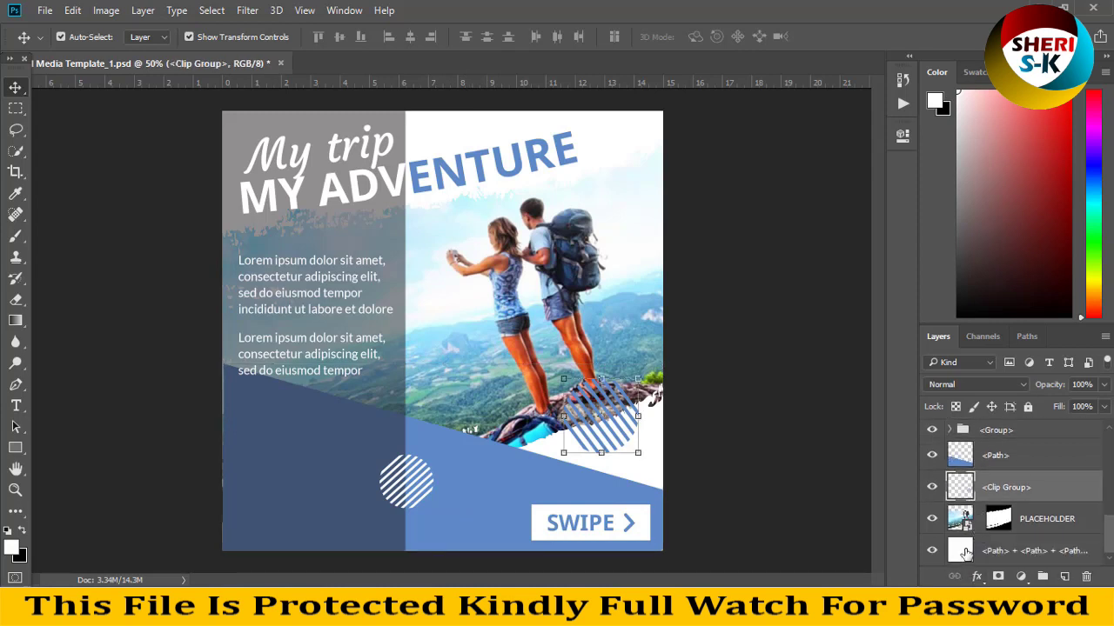
pyautogui.click(965, 553)
pyautogui.click(931, 551)
pyautogui.click(931, 550)
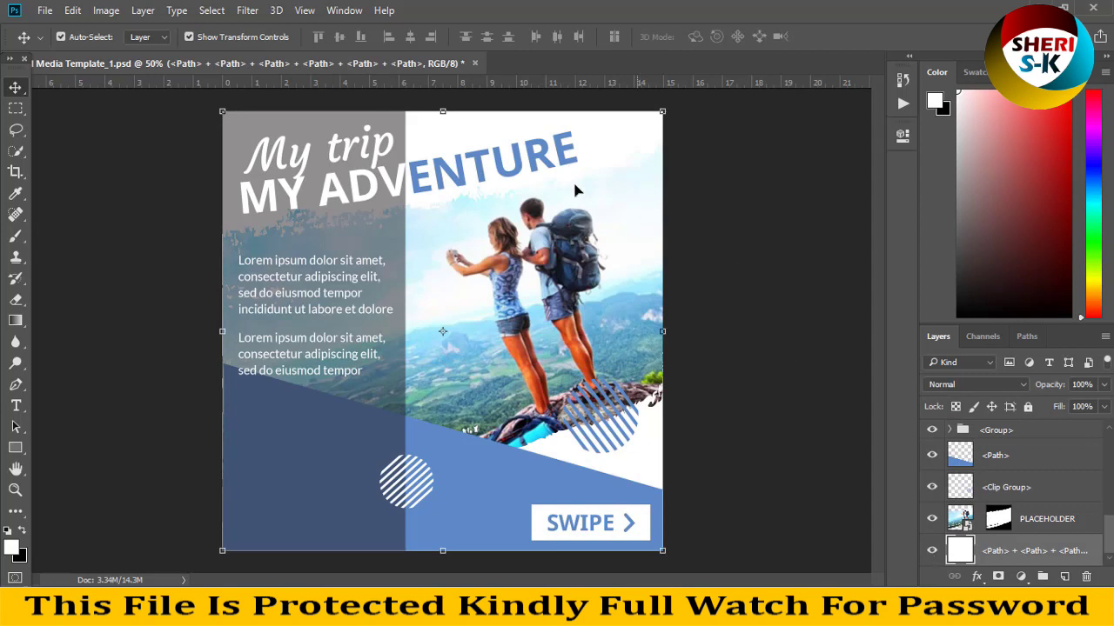
# Step: Nudge MY ADVENTURE slightly down and left, then close Social Media Template_1
pyautogui.click(328, 204)
pyautogui.moveTo(326, 198); pyautogui.dragTo(312, 224)
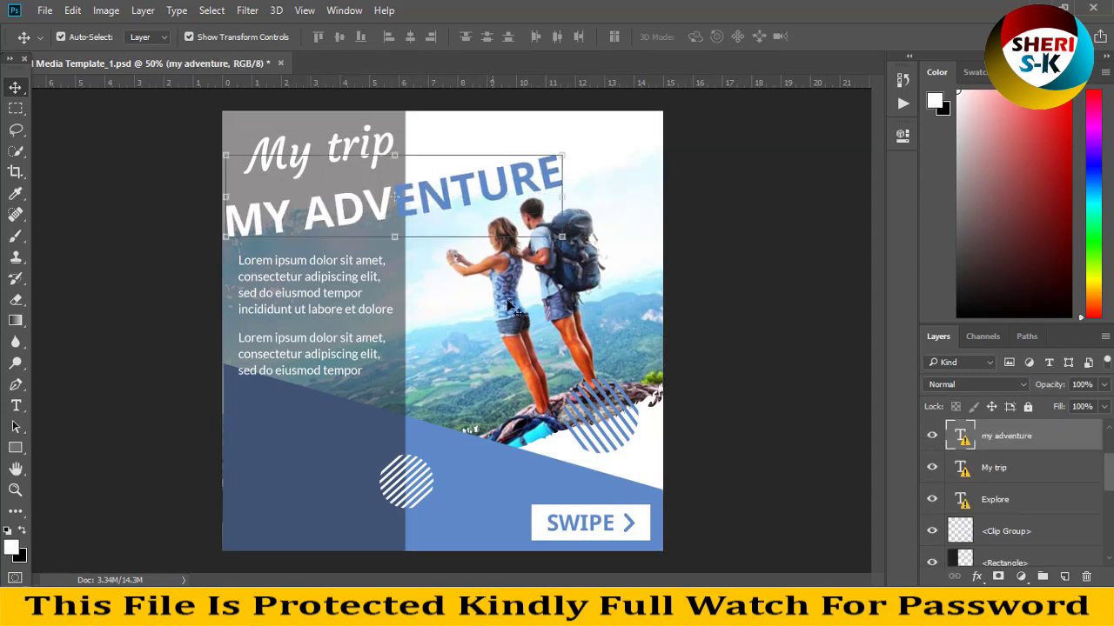
pyautogui.click(752, 333)
pyautogui.click(216, 64)
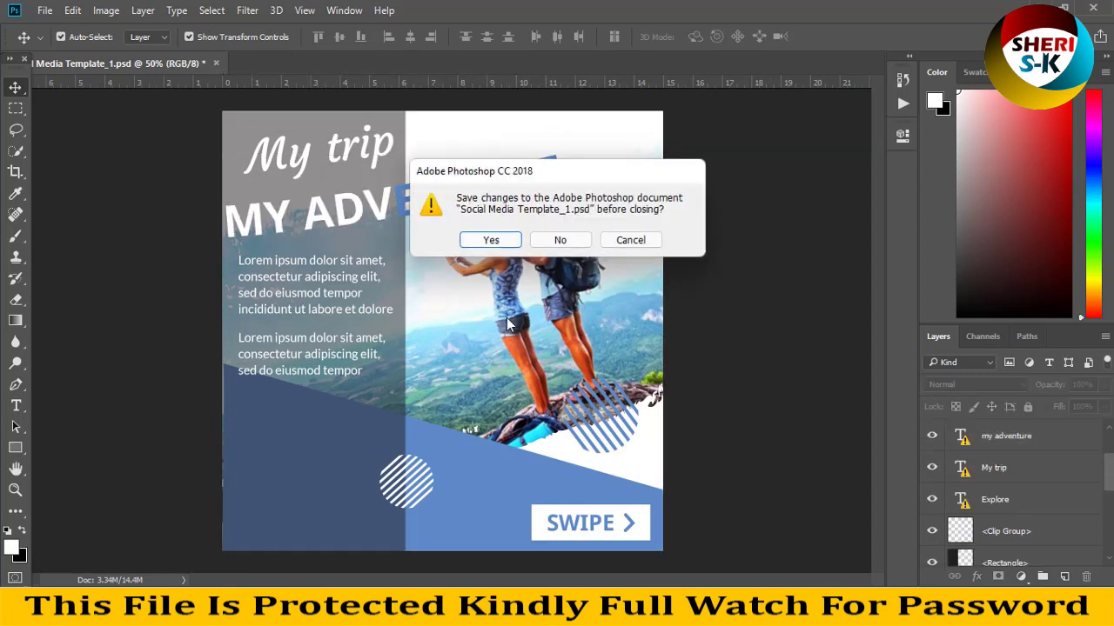
# Step: Close Template_1 without saving and open Social Media Template_5
pyautogui.click(561, 244)
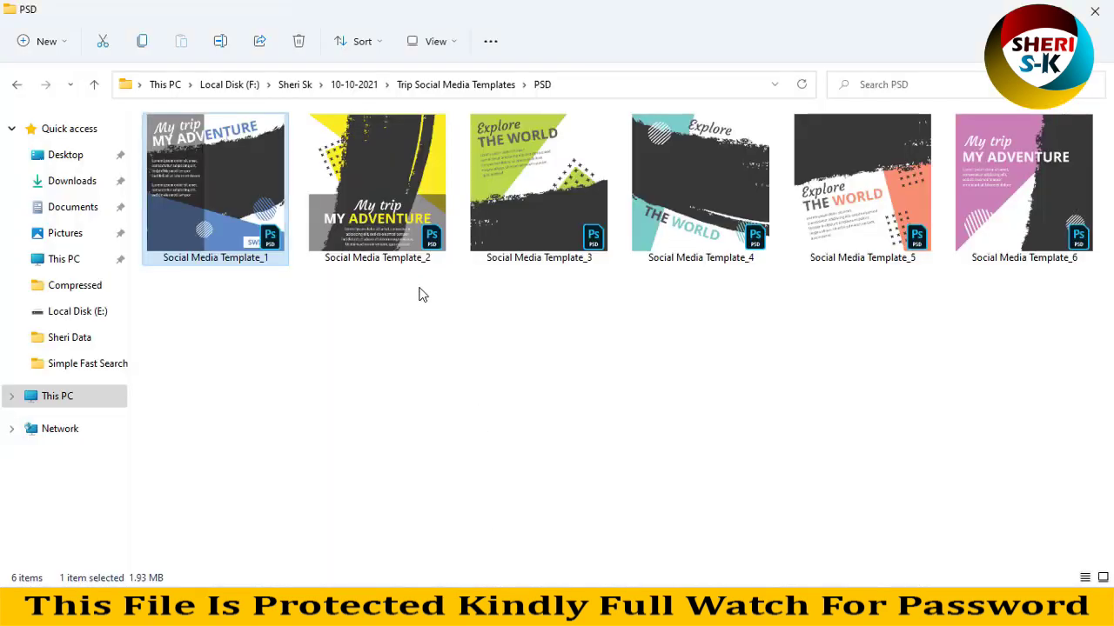
pyautogui.click(964, 242)
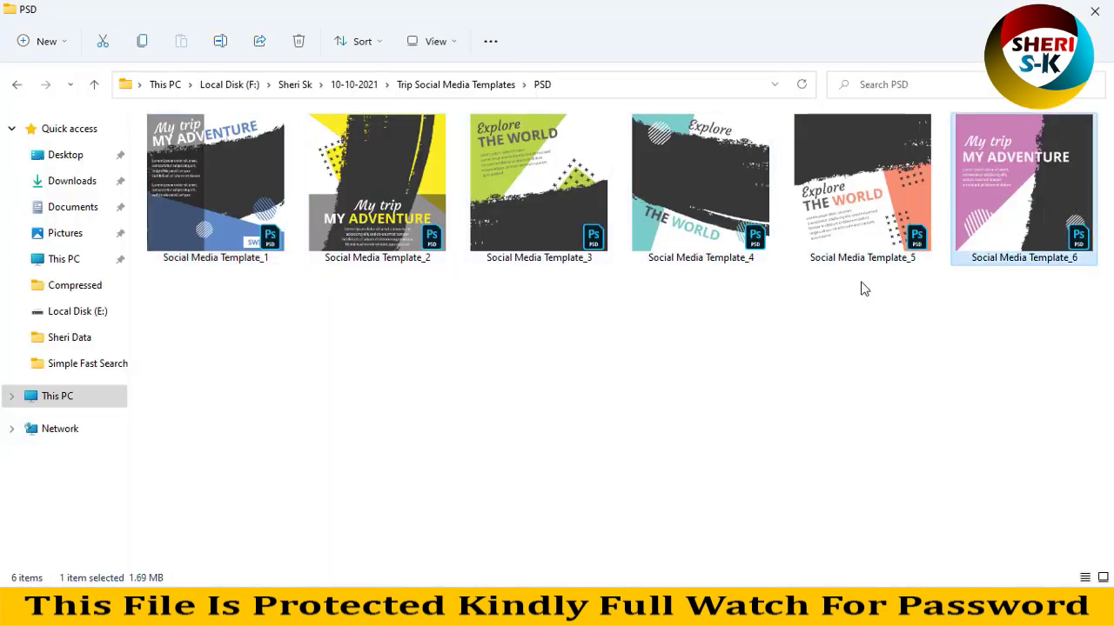
pyautogui.click(850, 218)
pyautogui.doubleClick(844, 201)
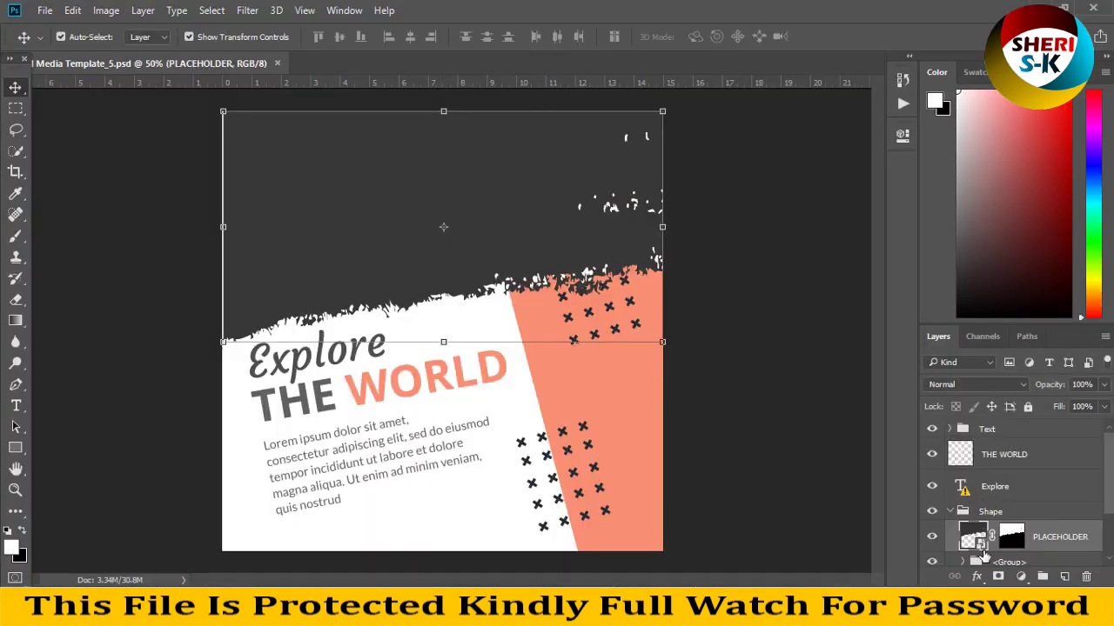
# Step: Try orange-yellow, spectrum, blue-red and red-green gradient overlays on the salmon shape
pyautogui.click(583, 417)
pyautogui.click(974, 578)
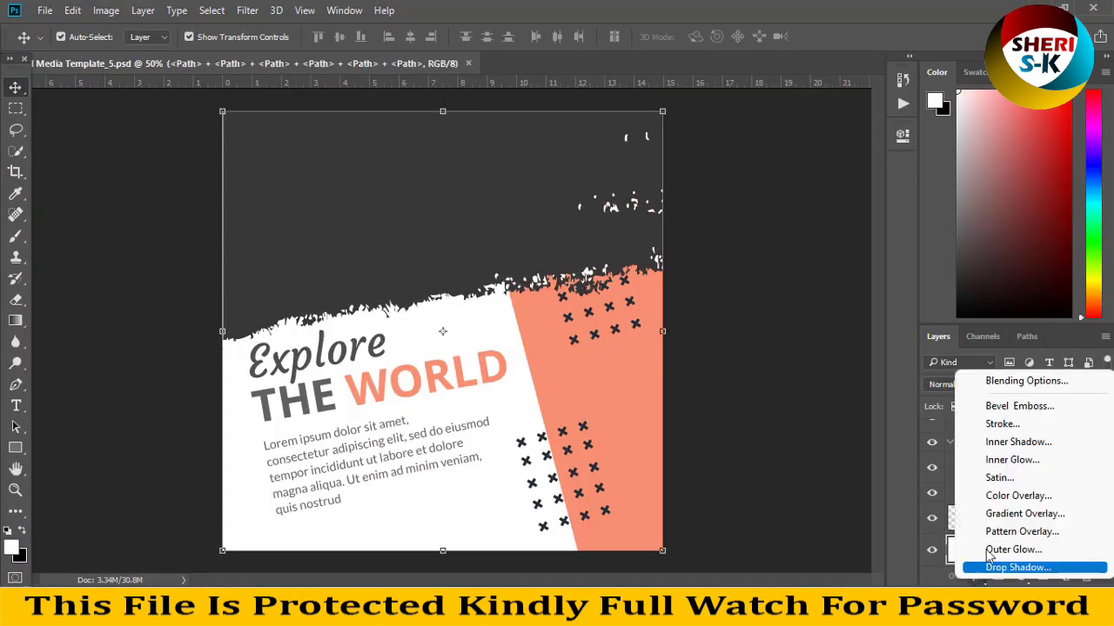
pyautogui.click(882, 431)
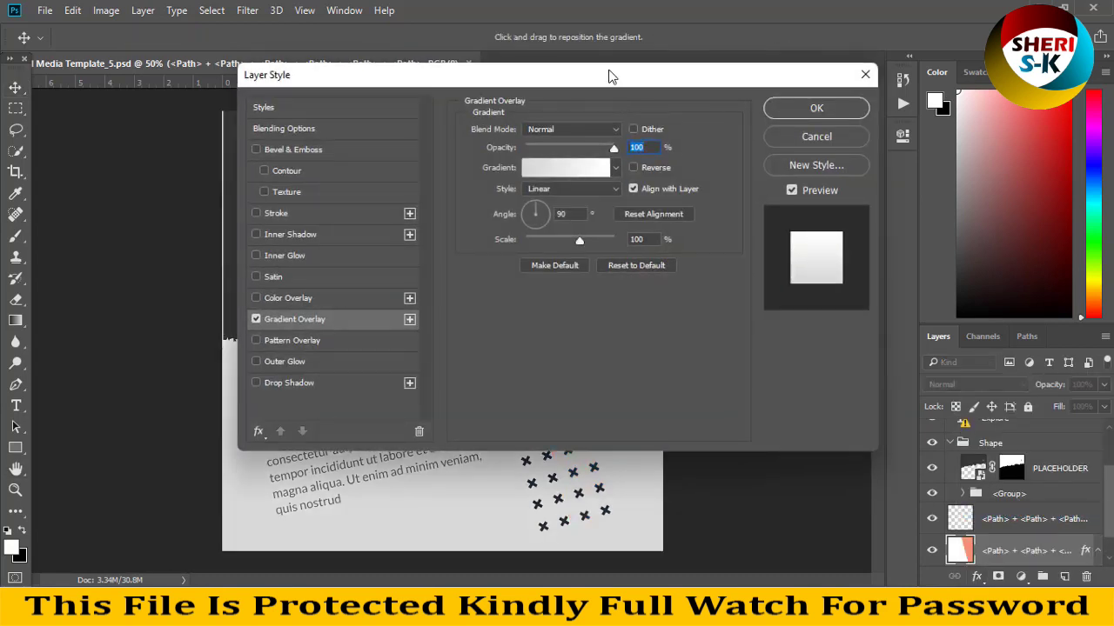
pyautogui.moveTo(611, 77); pyautogui.dragTo(947, 102)
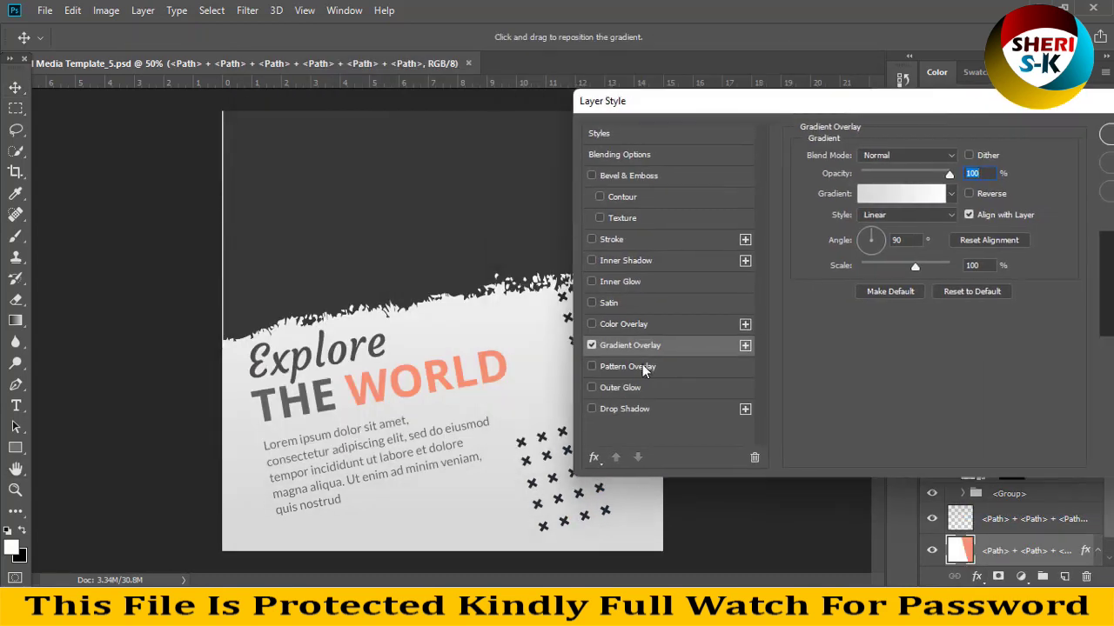
pyautogui.click(950, 194)
pyautogui.click(850, 253)
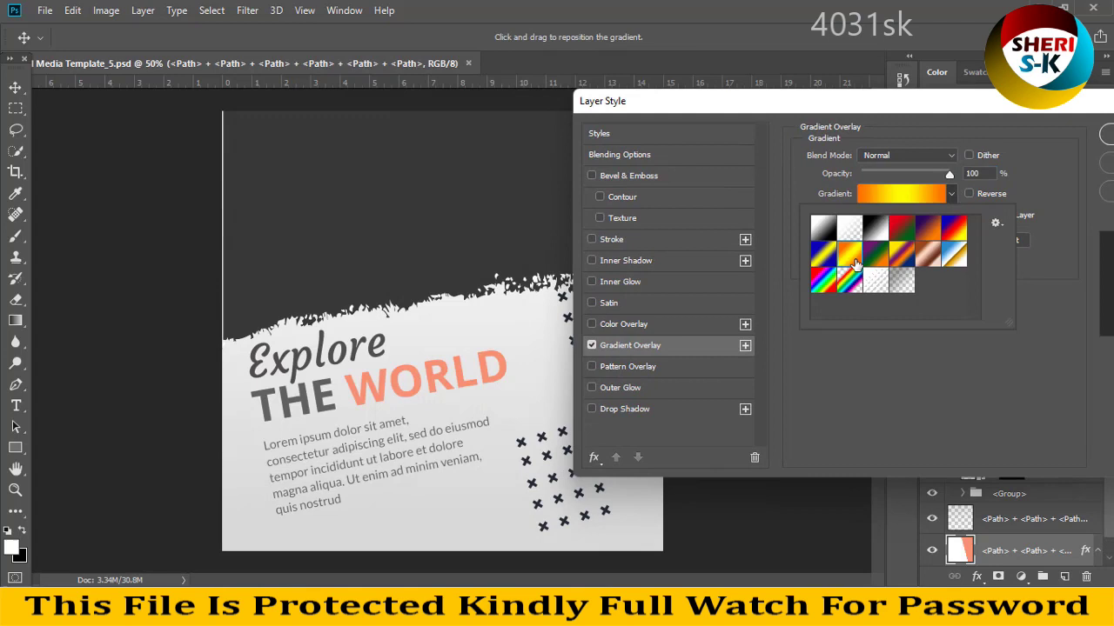
pyautogui.click(824, 280)
pyautogui.click(952, 231)
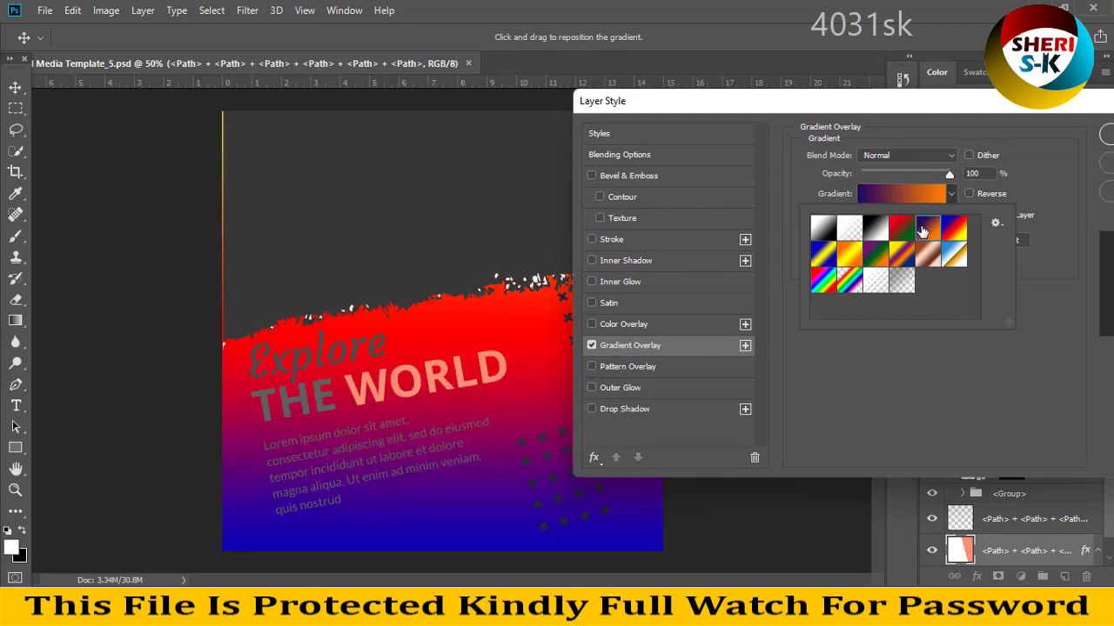
pyautogui.click(902, 229)
pyautogui.click(592, 345)
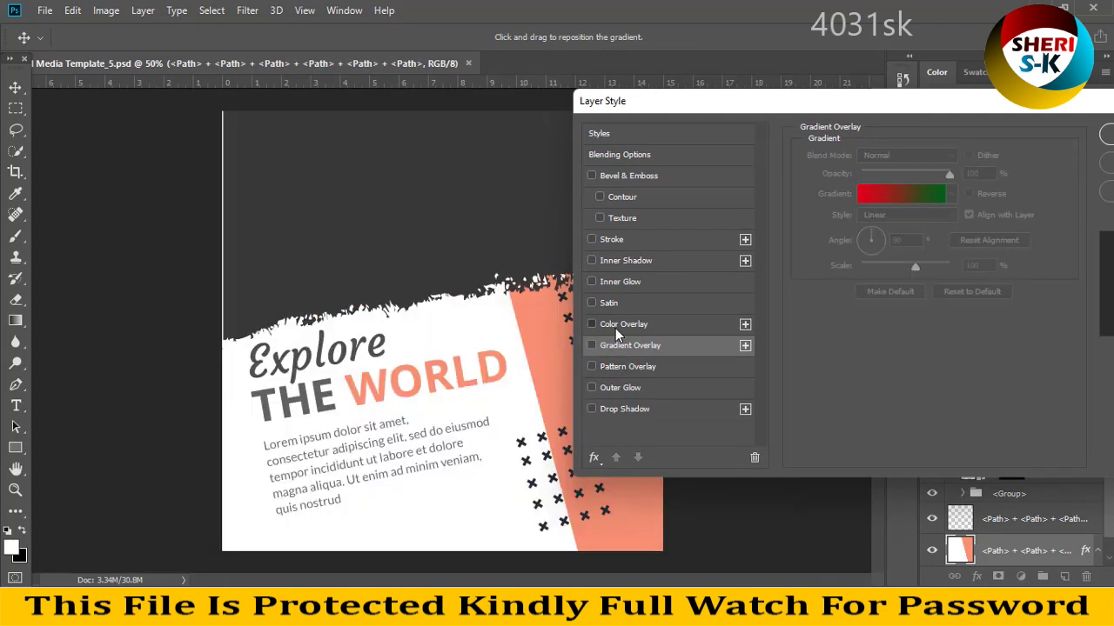
# Step: Try a dark olive colour overlay instead, then discard all layer style changes
pyautogui.click(616, 325)
pyautogui.click(970, 157)
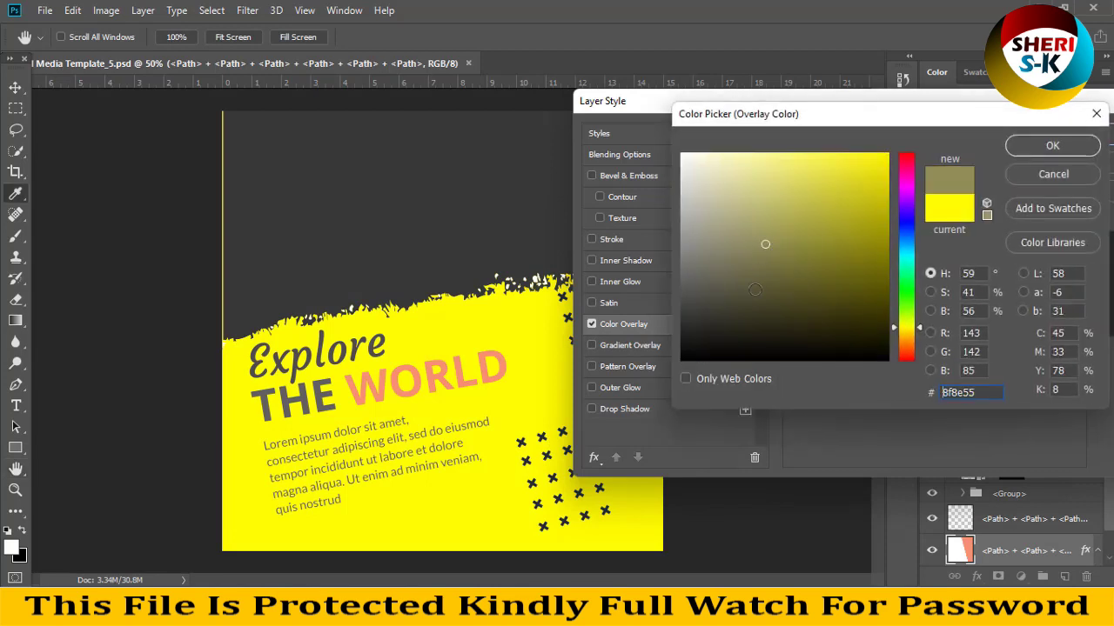
pyautogui.click(766, 327)
pyautogui.click(1087, 178)
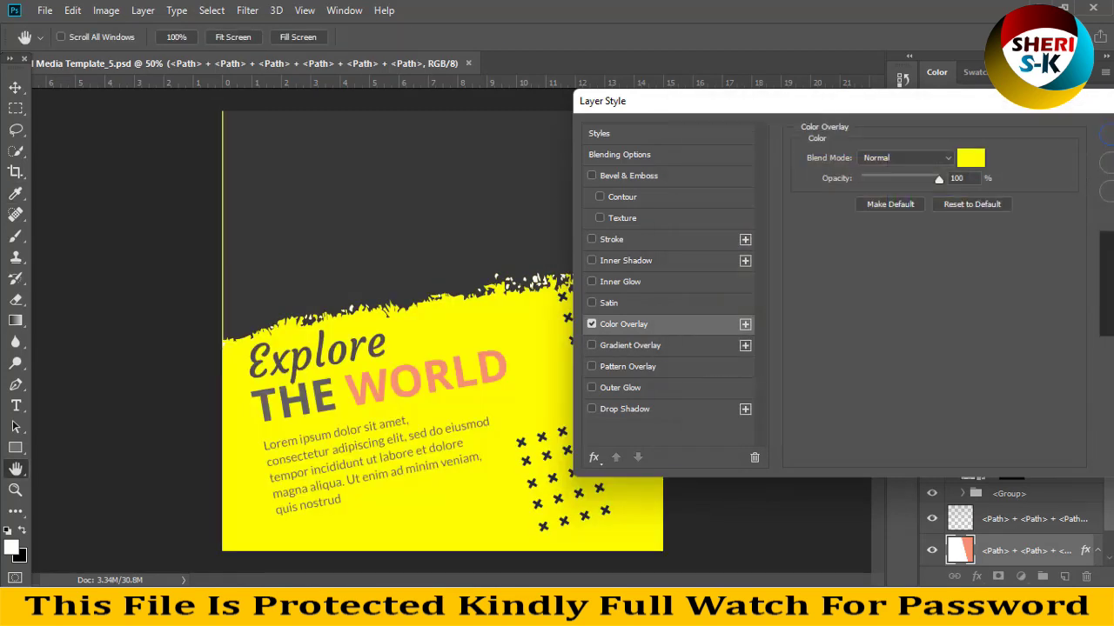
pyautogui.press('Escape')
# Step: Expand the Shape group and the x-marks group to inspect their layers
pyautogui.scroll(3, 1012, 537)
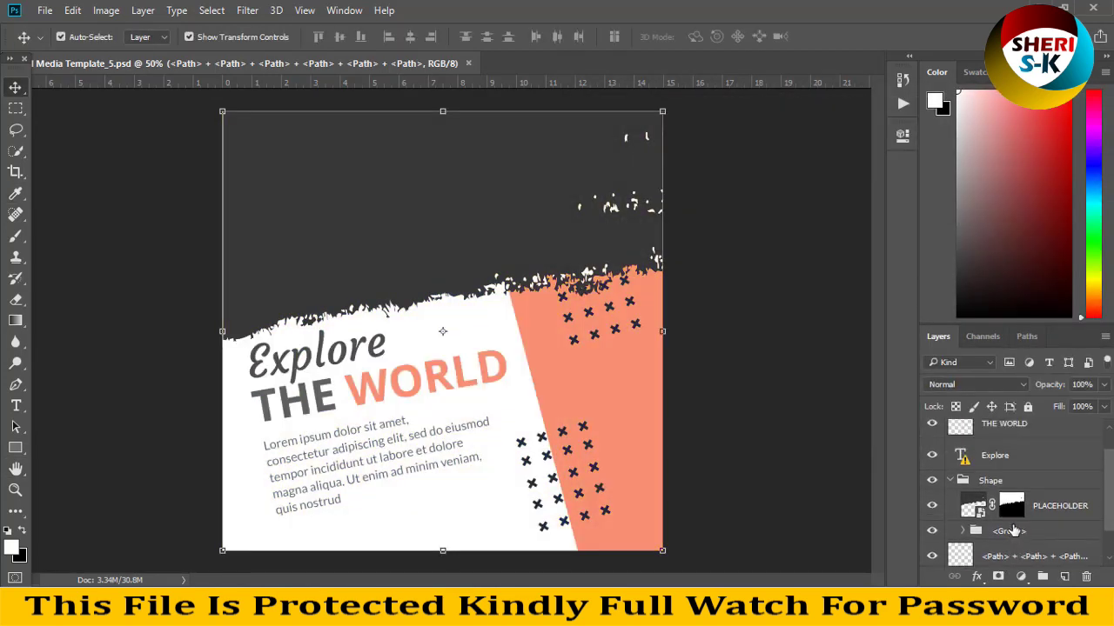
pyautogui.click(992, 513)
pyautogui.scroll(-2, 1012, 524)
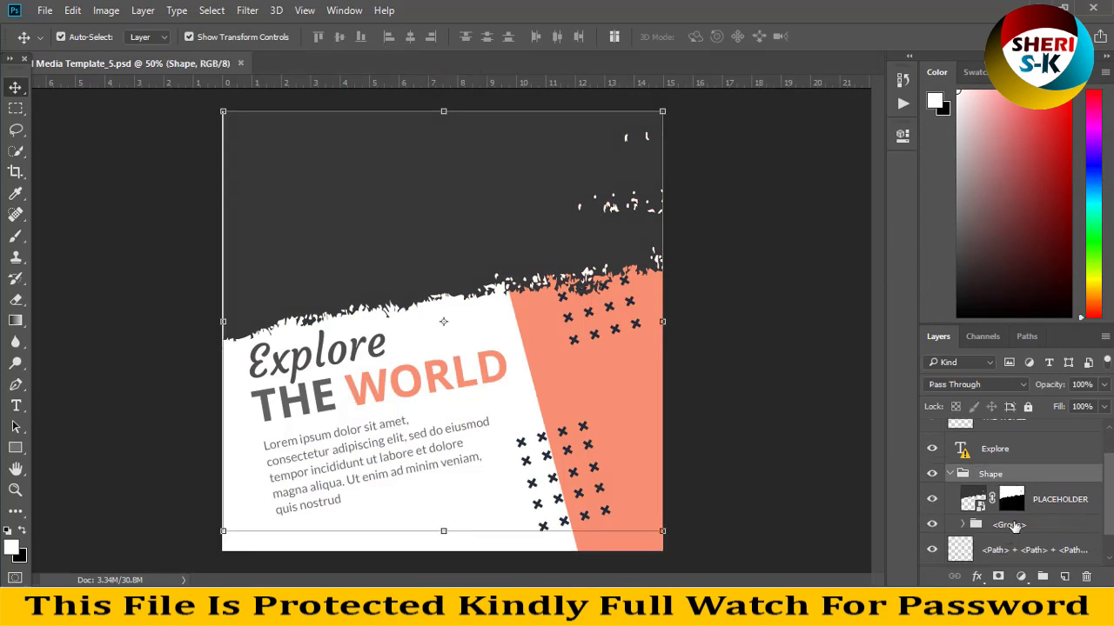
pyautogui.click(986, 530)
pyautogui.click(962, 524)
pyautogui.scroll(-2, 1026, 543)
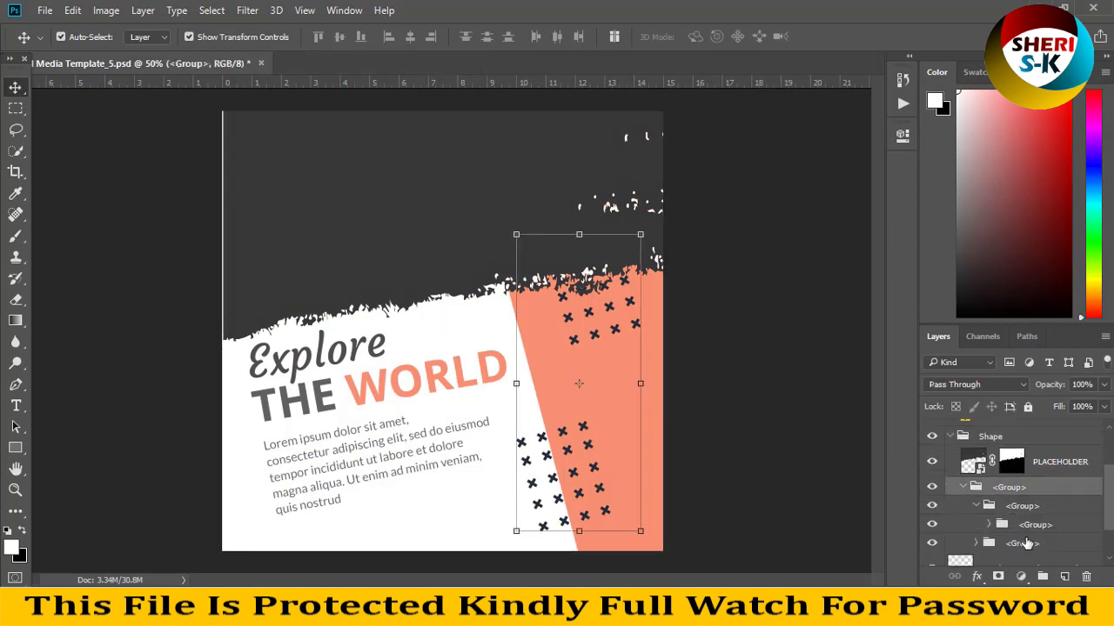
pyautogui.click(617, 405)
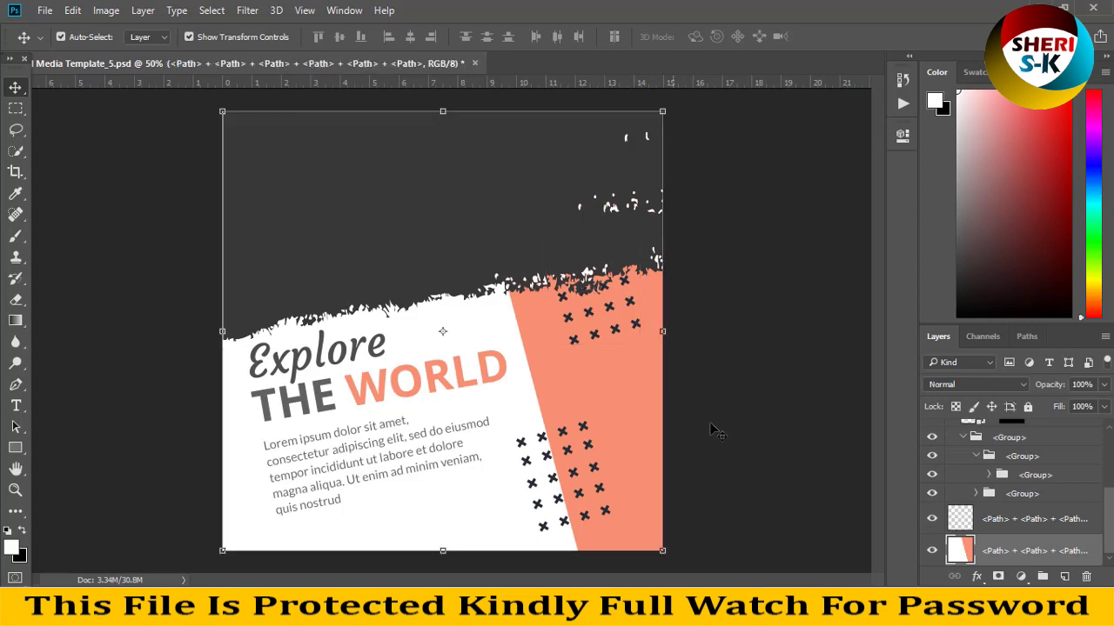
pyautogui.scroll(2, 1014, 496)
pyautogui.click(1022, 510)
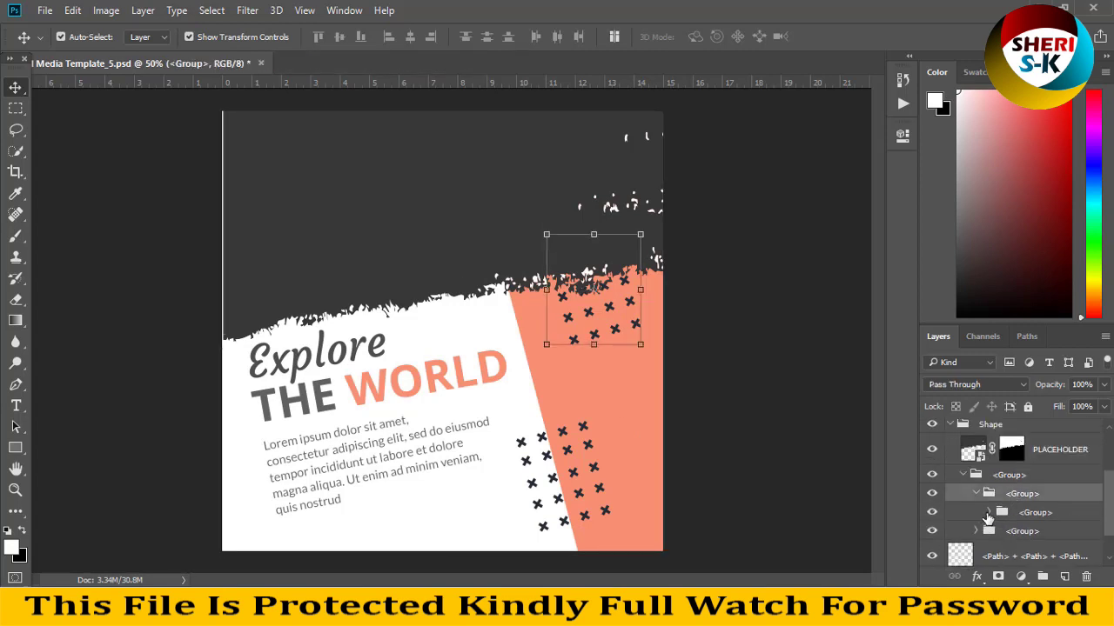
pyautogui.click(989, 511)
pyautogui.scroll(-3, 994, 519)
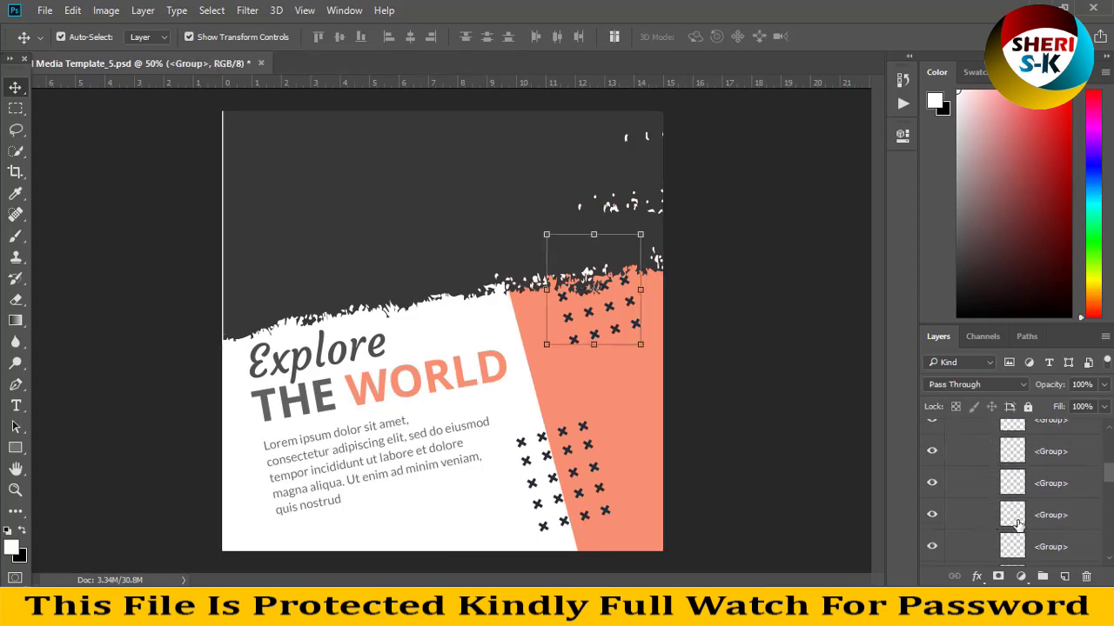
pyautogui.click(1018, 520)
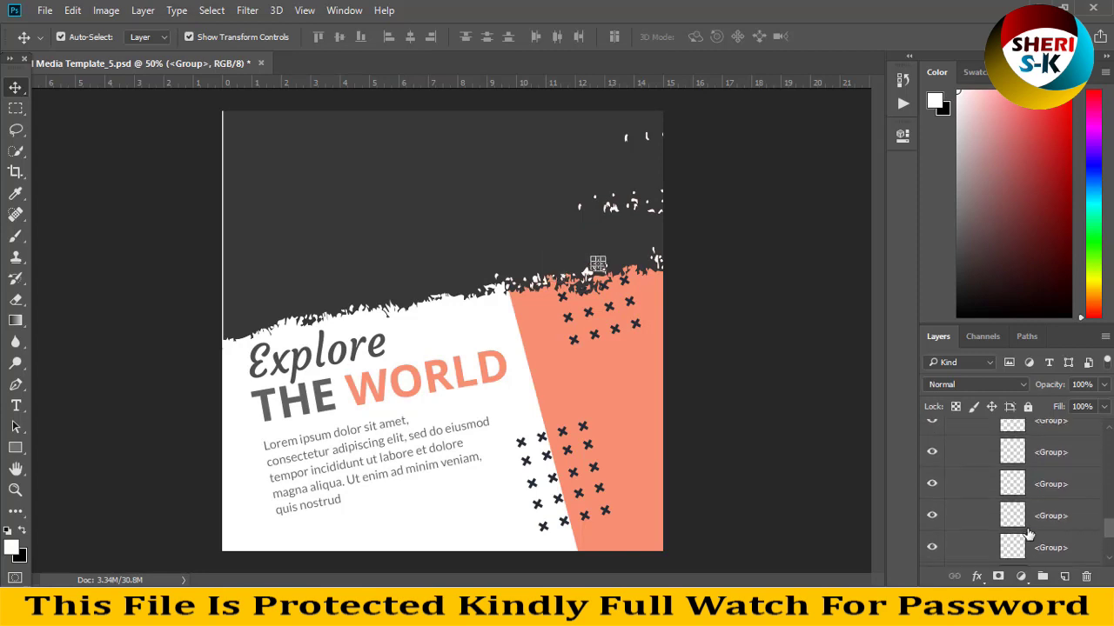
# Step: Dig through the nested groups to the PLACEHOLDER layer and open the smart object
pyautogui.scroll(-2, 1030, 533)
pyautogui.click(976, 494)
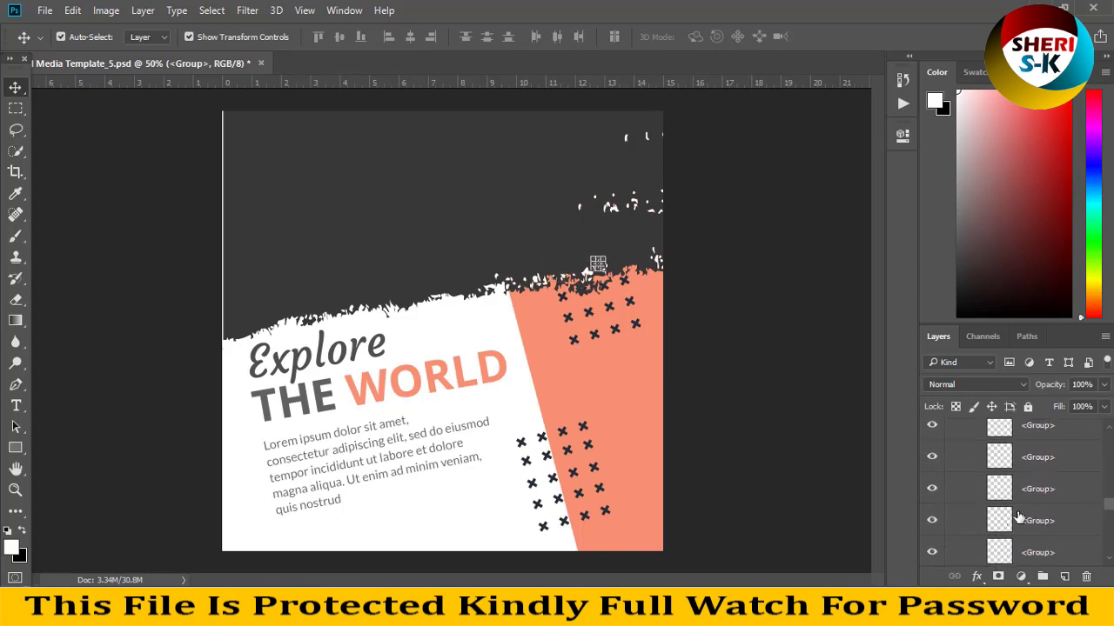
pyautogui.click(1018, 522)
pyautogui.scroll(-3, 1018, 527)
pyautogui.click(1018, 524)
pyautogui.scroll(-1, 1018, 526)
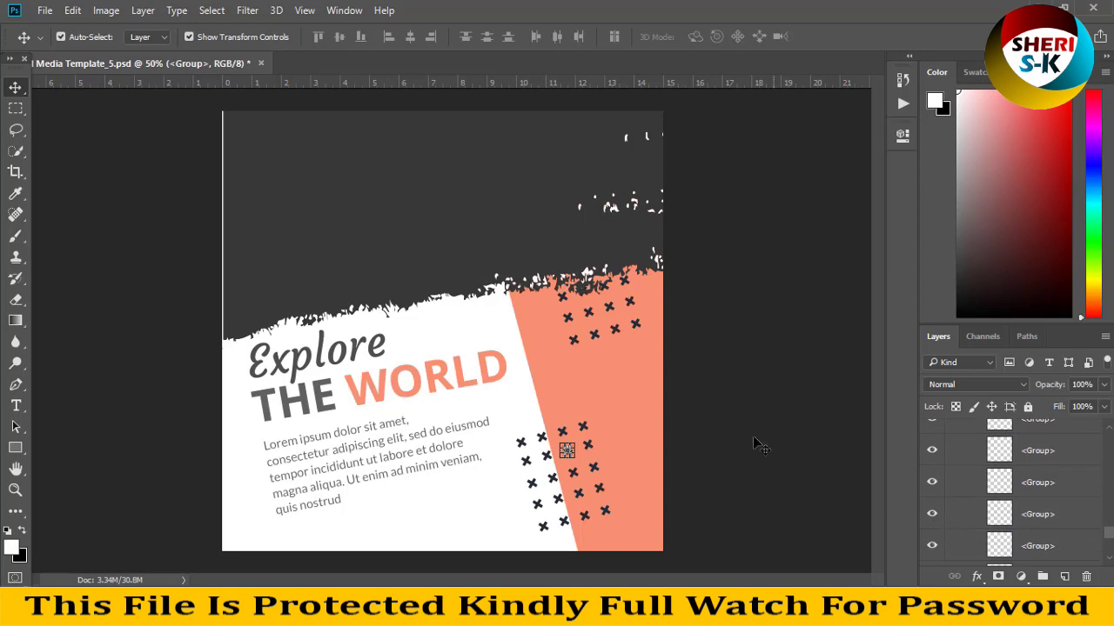
pyautogui.click(449, 255)
pyautogui.doubleClick(974, 442)
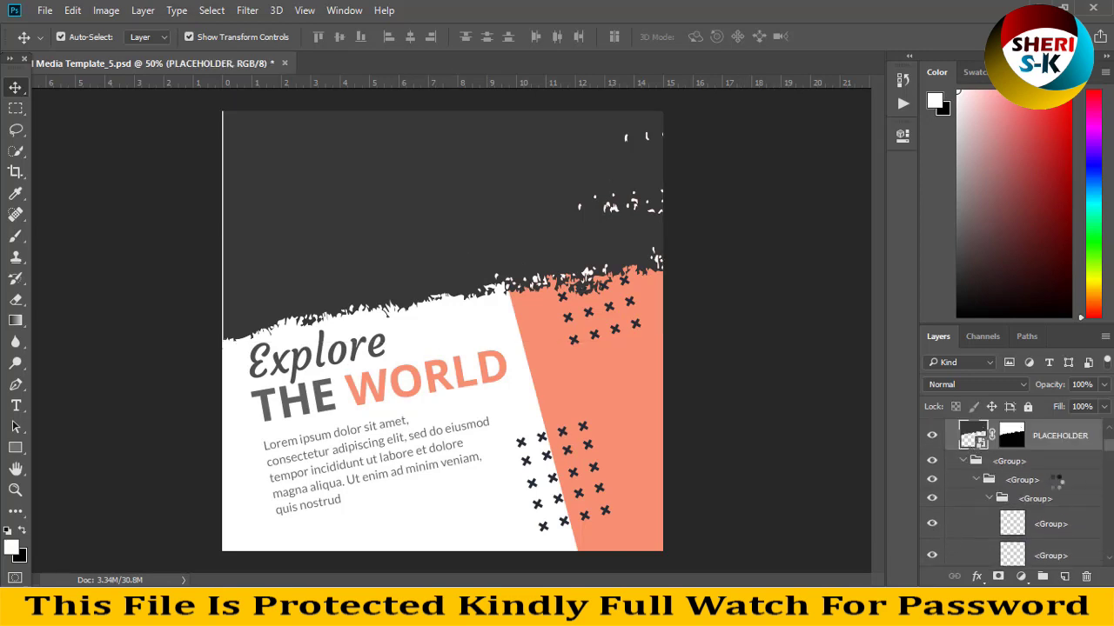
# Step: Open the adventure-daylight-girl-hike photo and bring it into PLACEHOLDER.psb
pyautogui.click(44, 9)
pyautogui.click(61, 43)
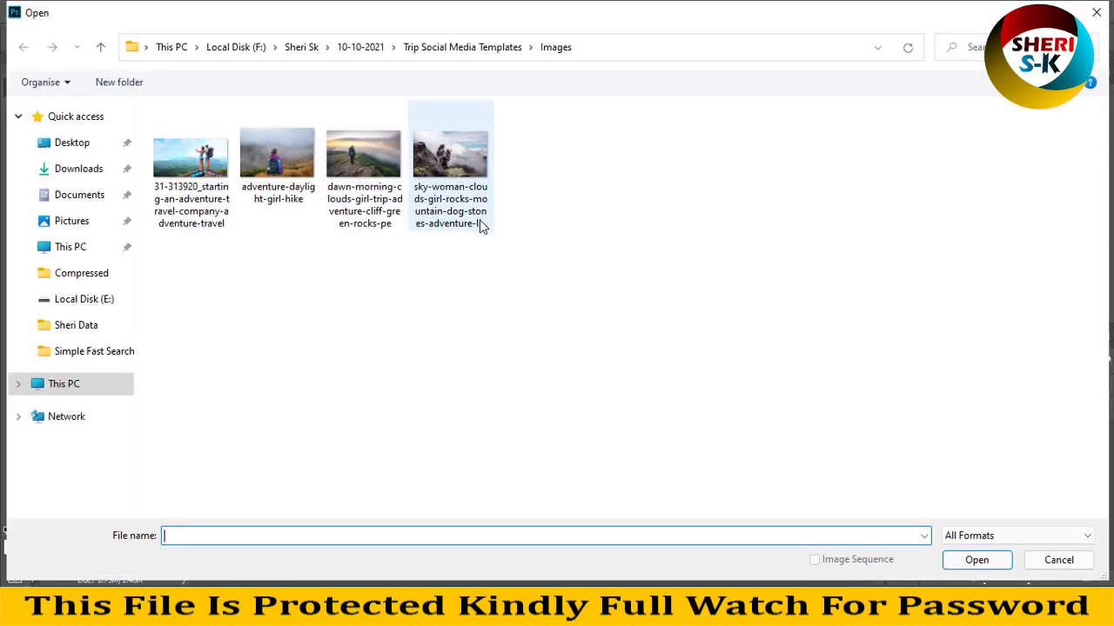
pyautogui.click(298, 186)
pyautogui.click(999, 566)
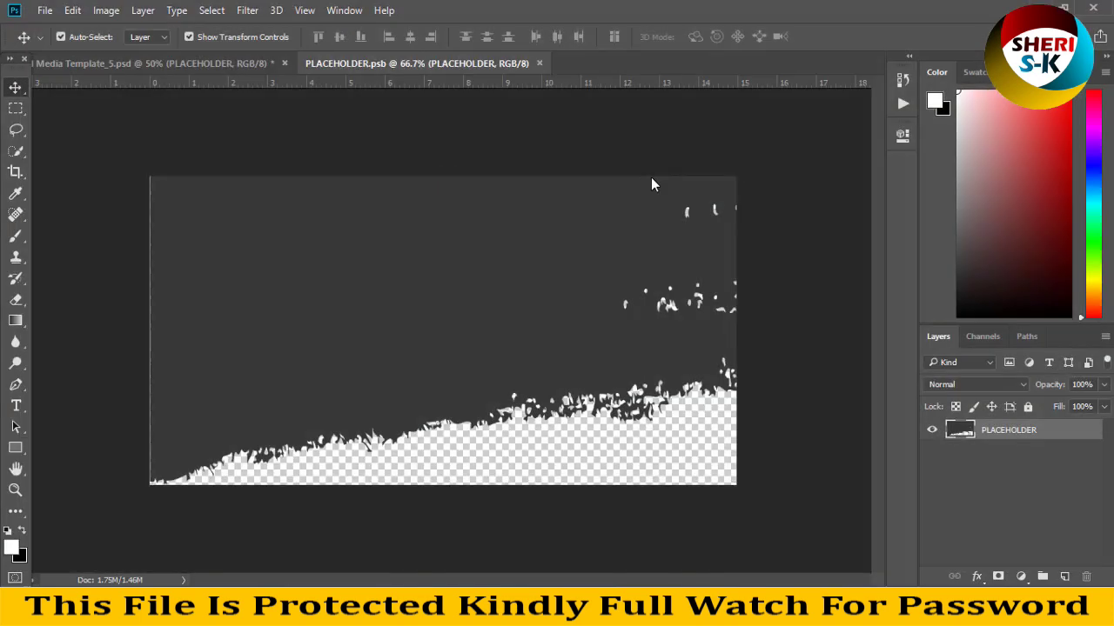
pyautogui.moveTo(580, 64); pyautogui.dragTo(480, 262)
pyautogui.moveTo(919, 162); pyautogui.dragTo(365, 166)
pyautogui.click(834, 158)
# Step: Enlarge the photo to about 127%, position it, and clip it to the placeholder shape
pyautogui.moveTo(489, 303); pyautogui.dragTo(280, 264)
pyautogui.moveTo(641, 155); pyautogui.dragTo(774, 68)
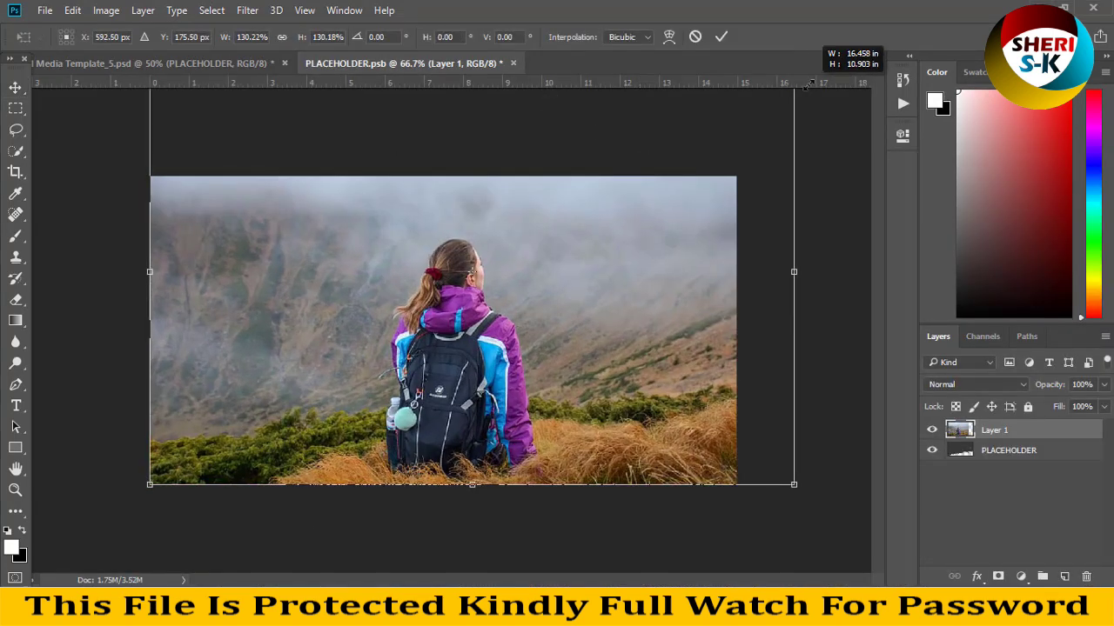
pyautogui.moveTo(612, 324)
pyautogui.mouseDown()
pyautogui.moveTo(616, 227)
pyautogui.moveTo(593, 280)
pyautogui.moveTo(595, 319)
pyautogui.mouseUp()
pyautogui.press('Return')
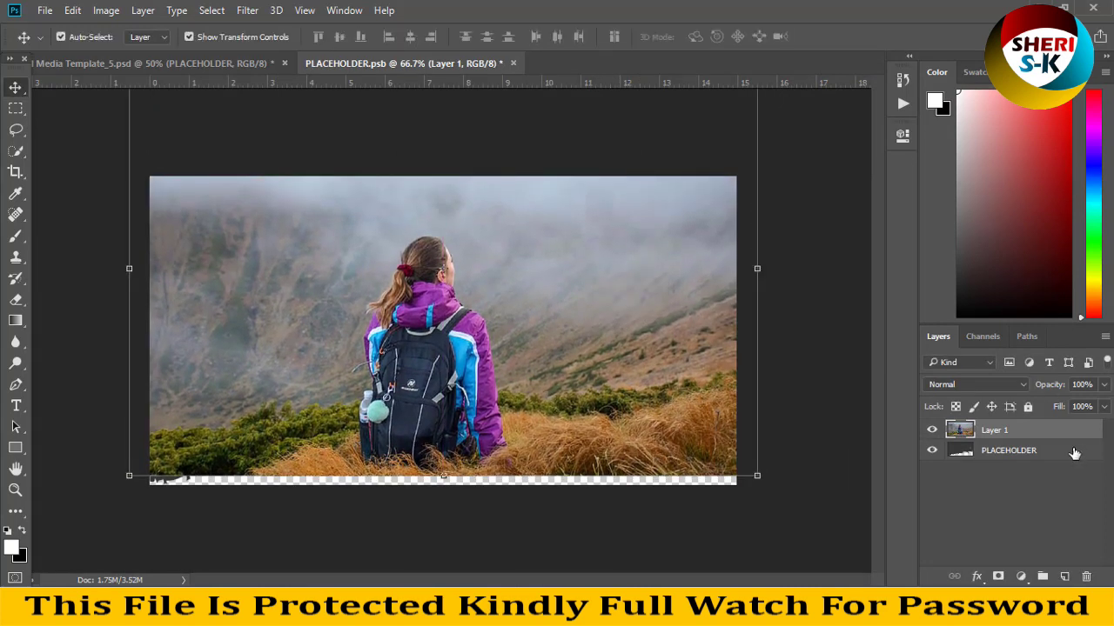
pyautogui.rightClick(980, 433)
pyautogui.click(654, 370)
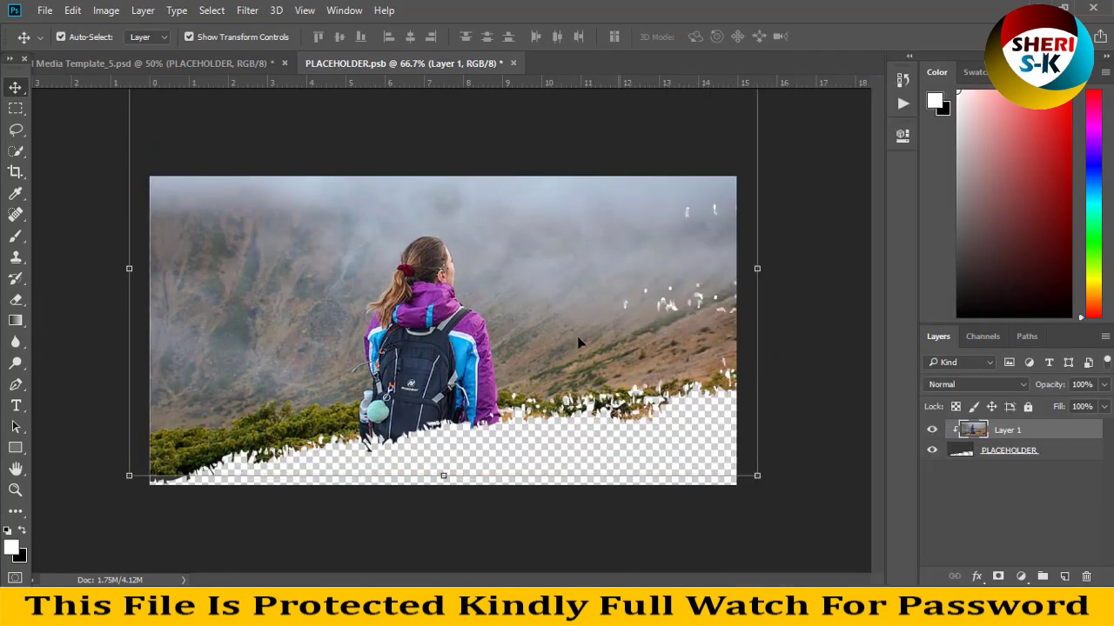
pyautogui.moveTo(260, 324); pyautogui.dragTo(253, 333)
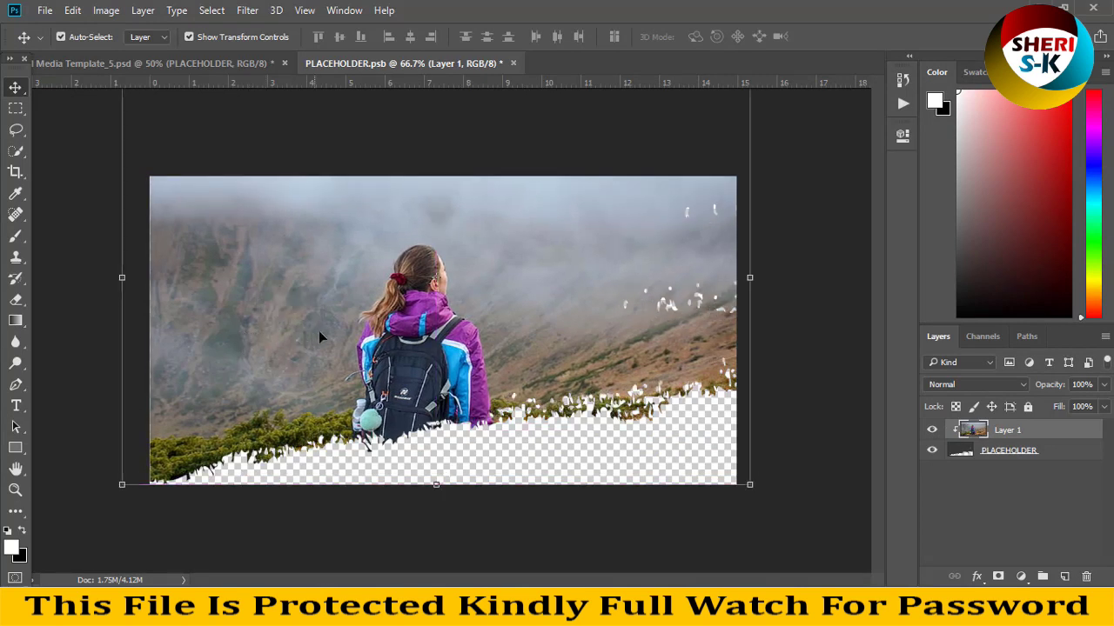
# Step: Inspect Template_5's layers, toggling the Explore text's visibility off and on
pyautogui.click(228, 62)
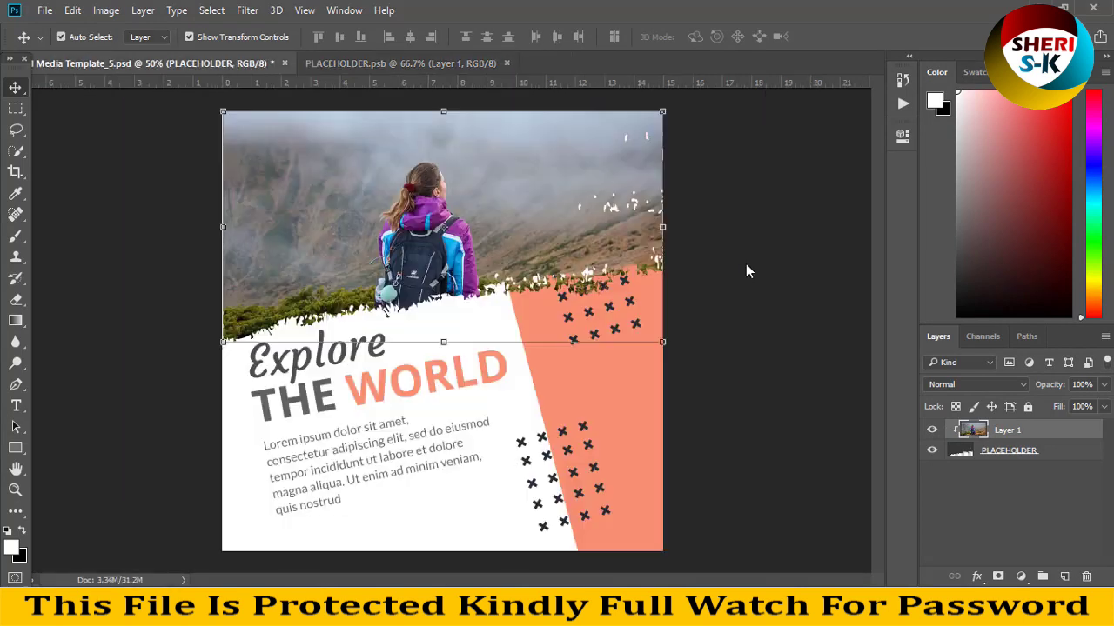
pyautogui.click(699, 463)
pyautogui.hotkey('ctrl', 'alt', 'a')
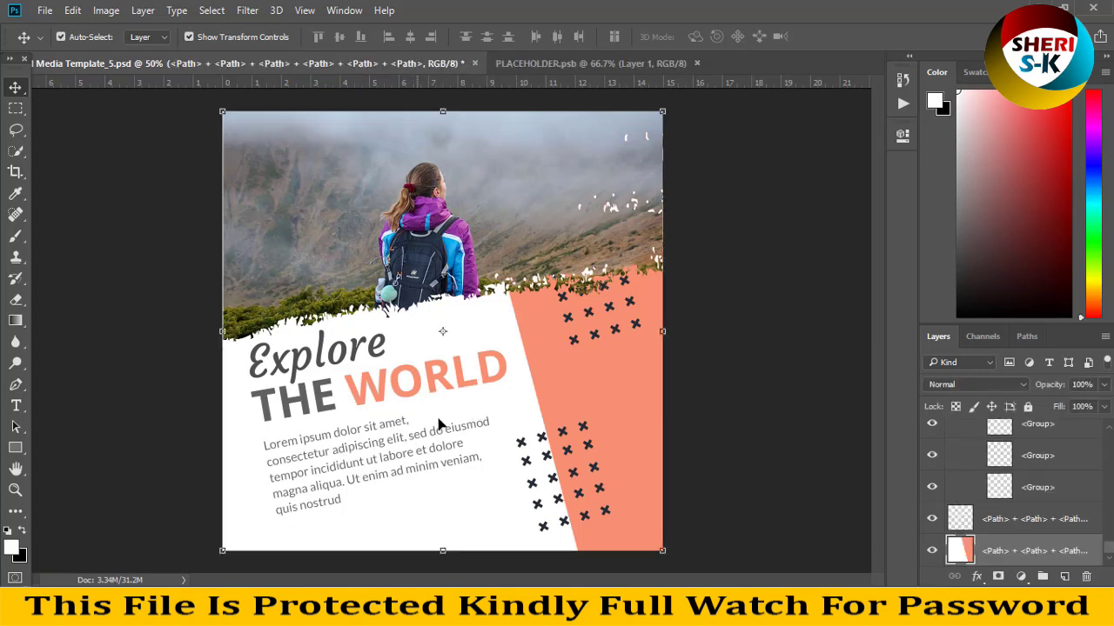
pyautogui.click(323, 411)
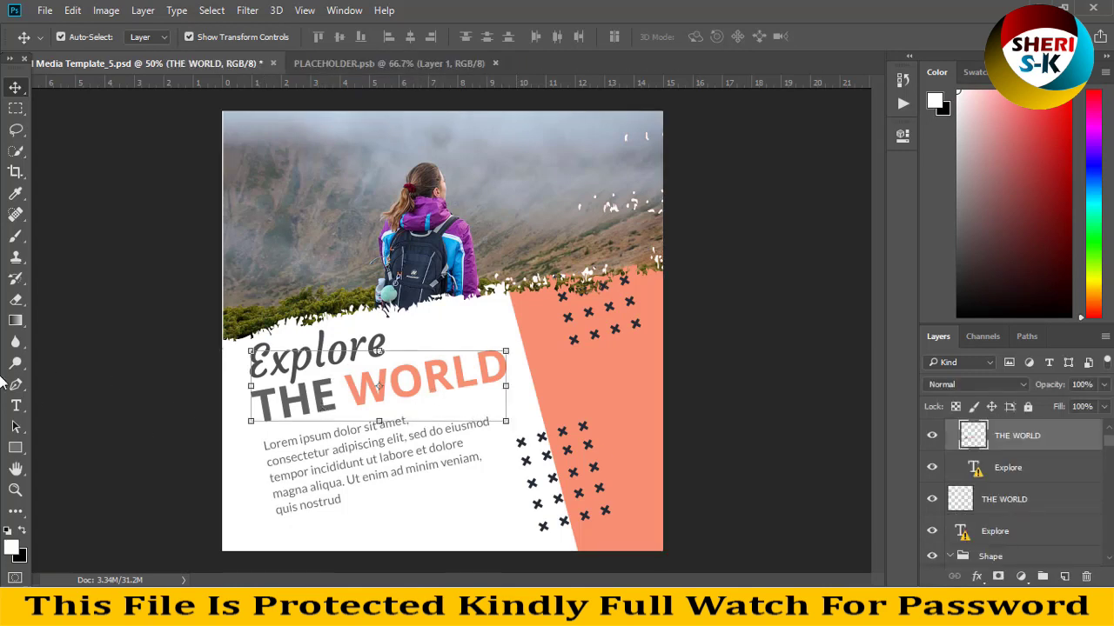
pyautogui.click(1017, 471)
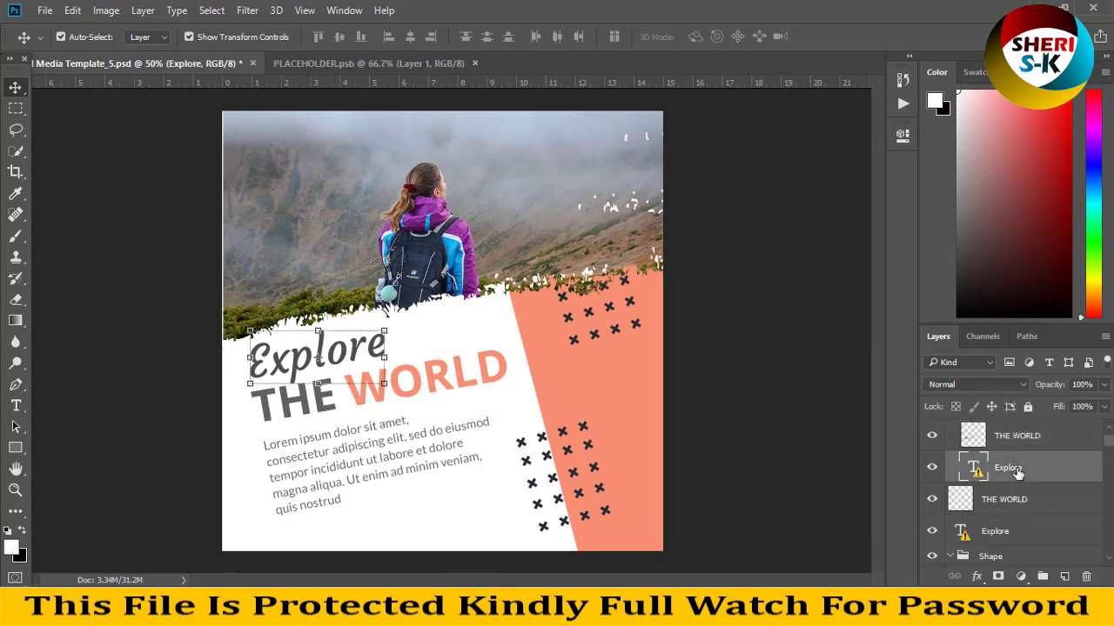
pyautogui.click(932, 467)
pyautogui.click(932, 467)
pyautogui.click(785, 296)
# Step: Close PLACEHOLDER.psb and Template_5 without saving, then open Social Media Template_2
pyautogui.click(444, 63)
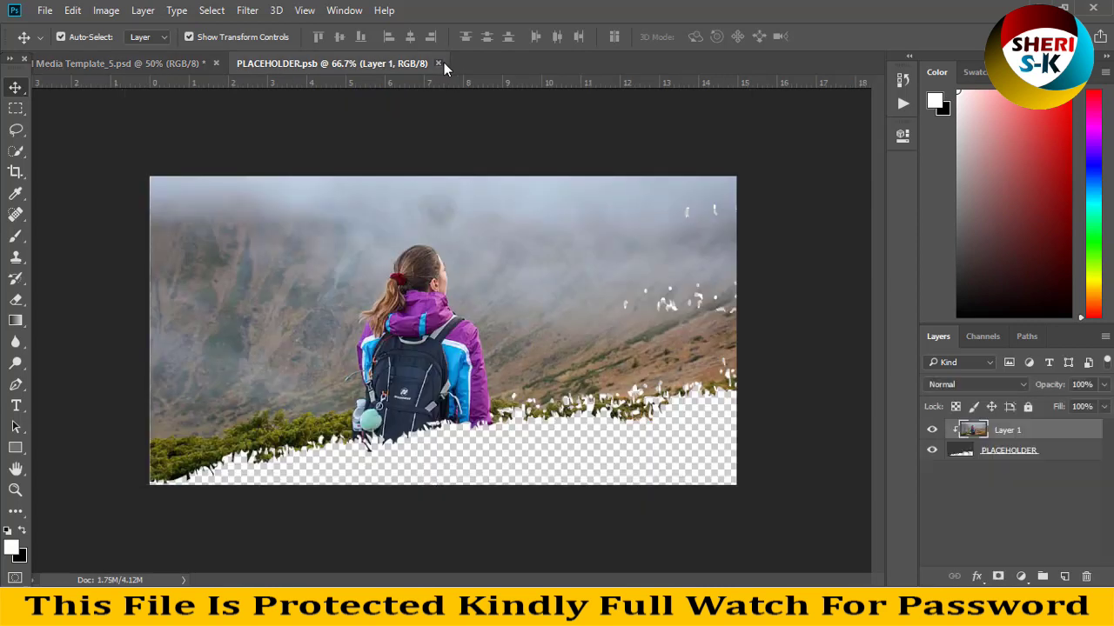
pyautogui.click(439, 63)
pyautogui.click(215, 63)
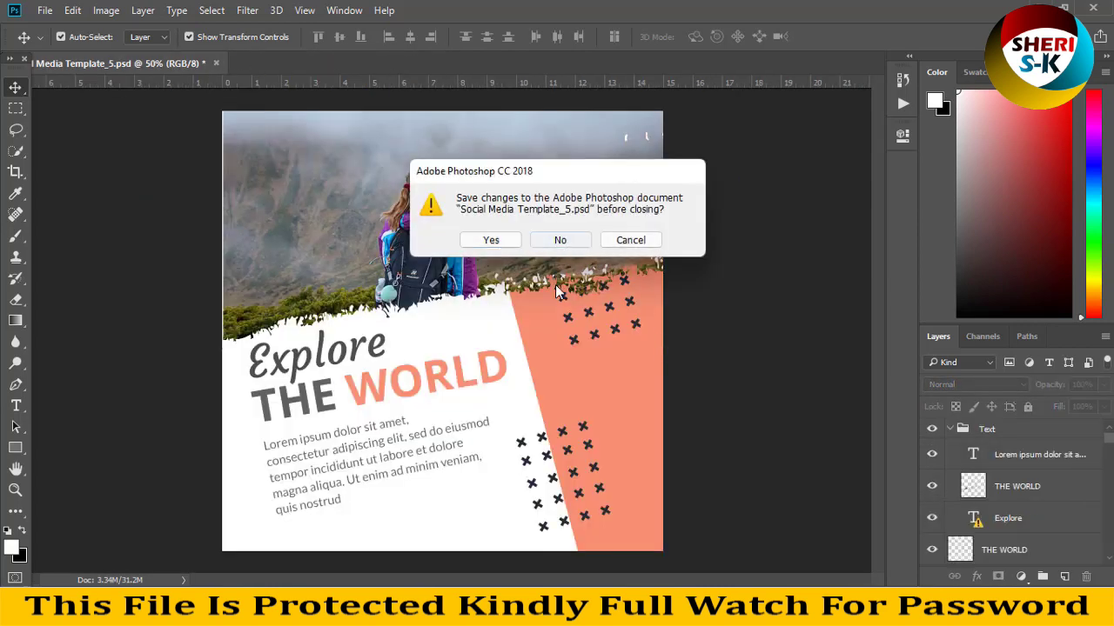
pyautogui.click(561, 241)
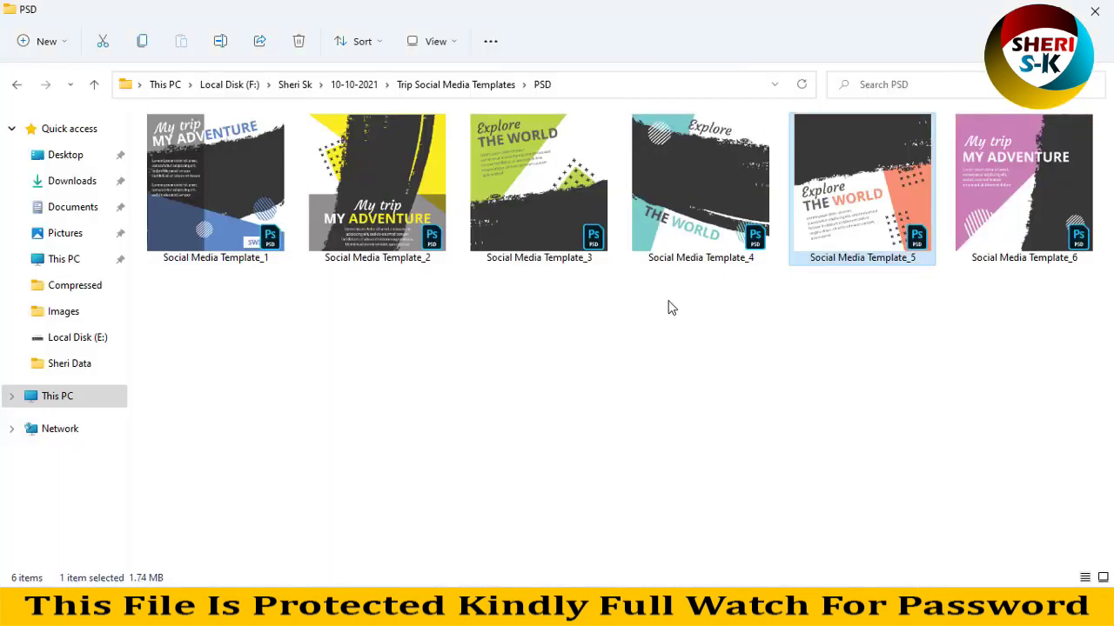
pyautogui.click(565, 233)
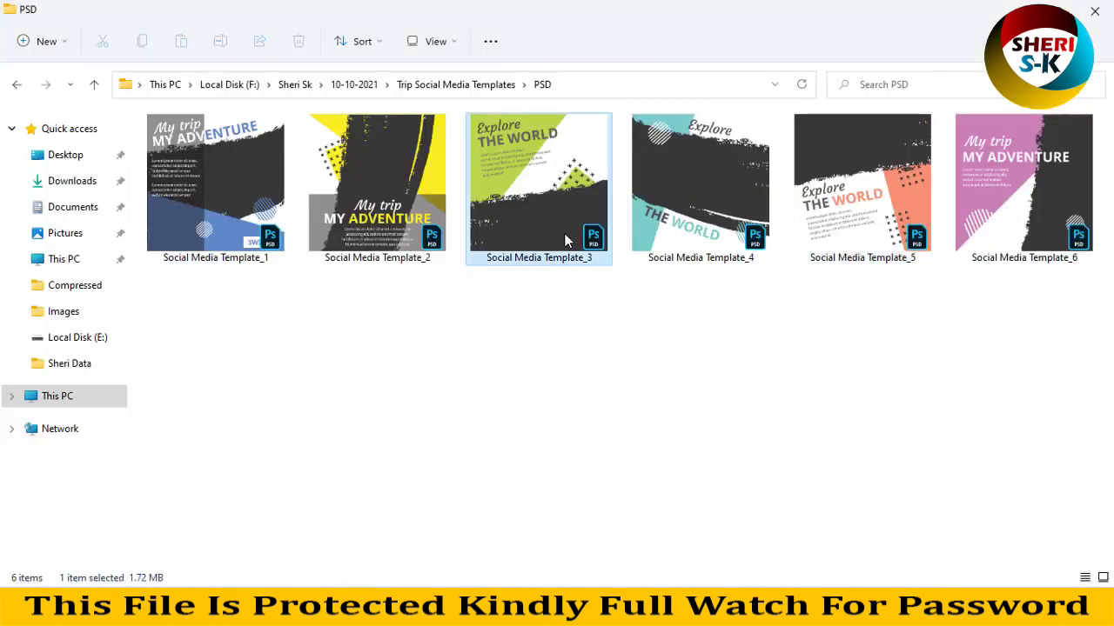
pyautogui.click(385, 167)
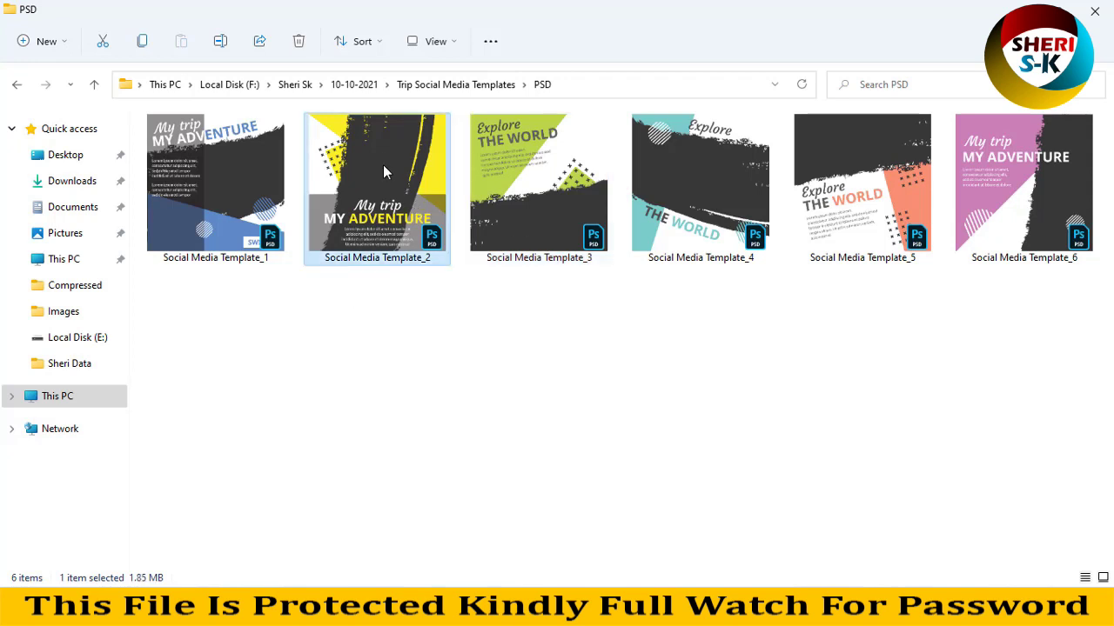
pyautogui.doubleClick(382, 163)
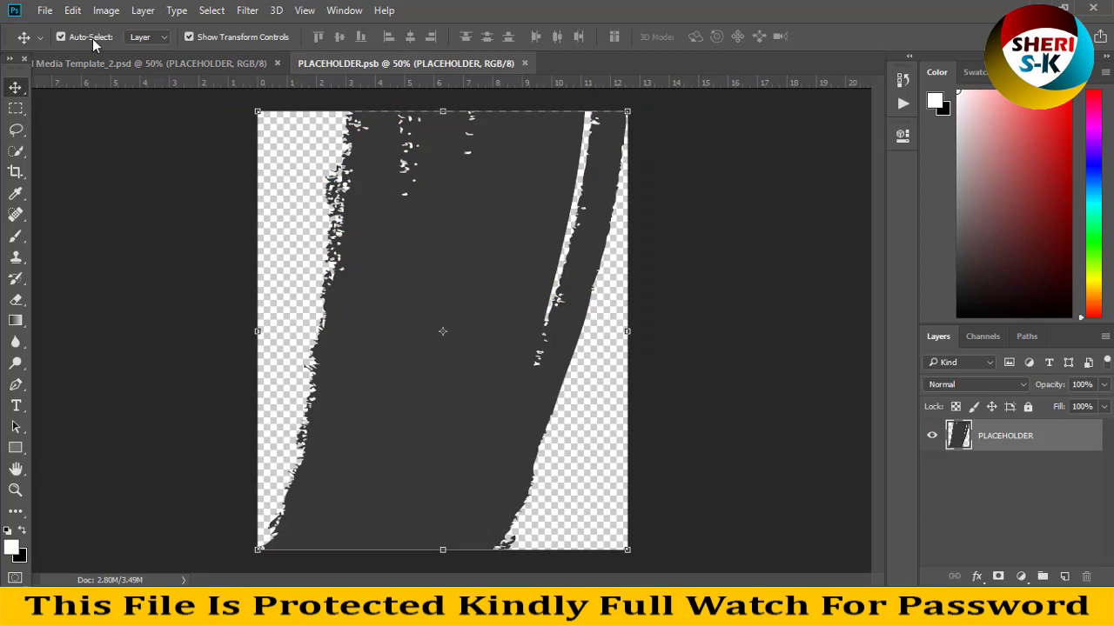
# Step: Open the dawn-morning clifftop hiker photo
pyautogui.click(45, 11)
pyautogui.click(56, 45)
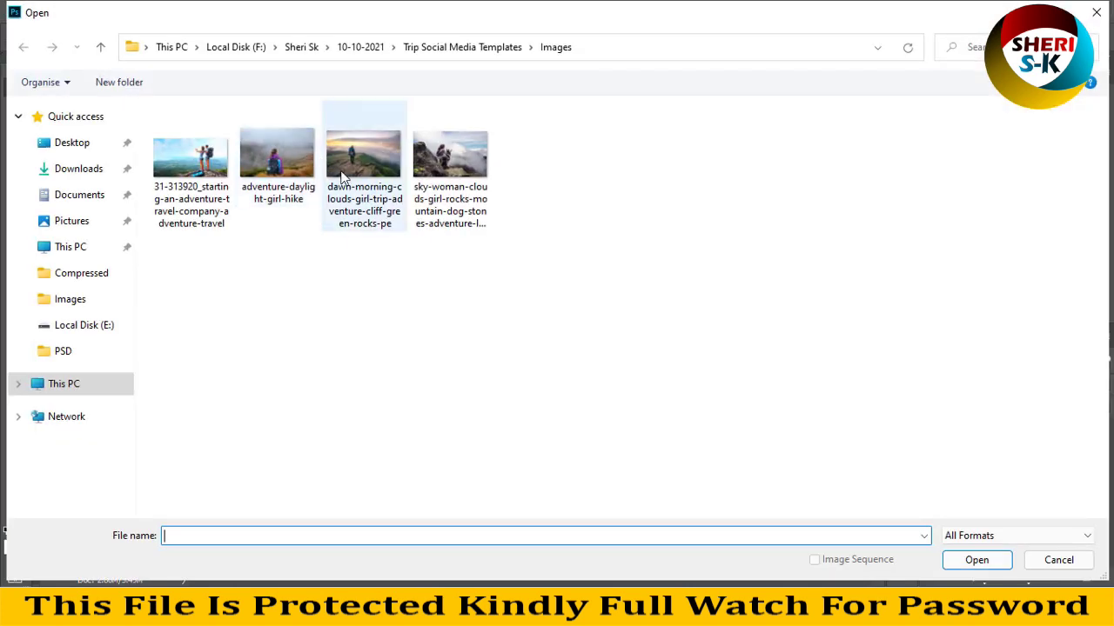
pyautogui.click(382, 172)
pyautogui.click(977, 561)
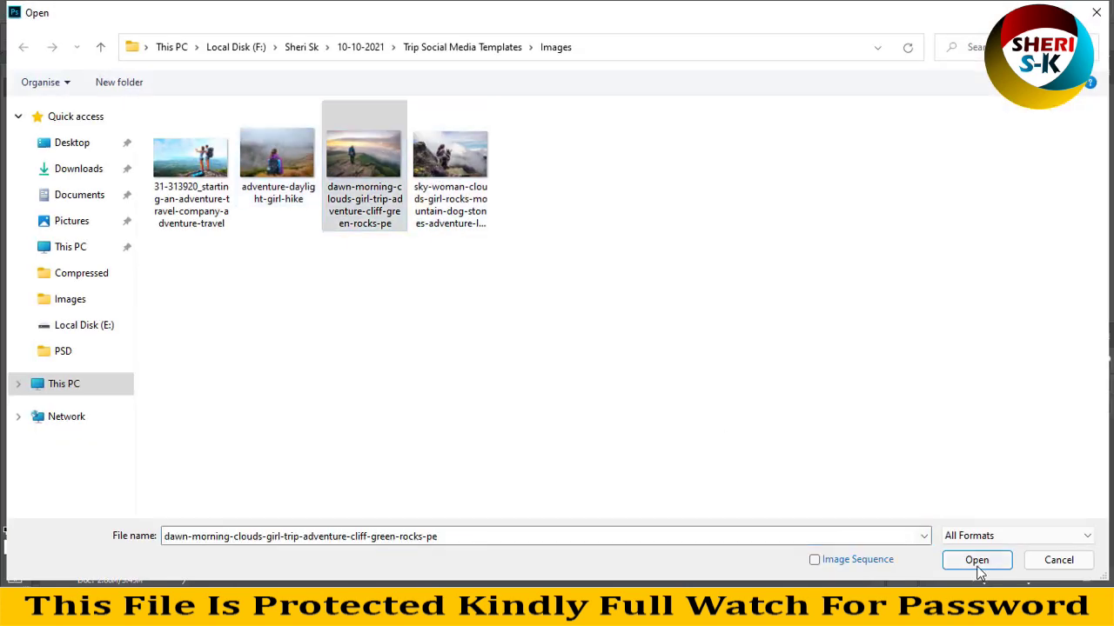
# Step: Place the hiker photo into PLACEHOLDER.psb, enlarged to about 137% and shifted up-left
pyautogui.moveTo(547, 64); pyautogui.dragTo(732, 197)
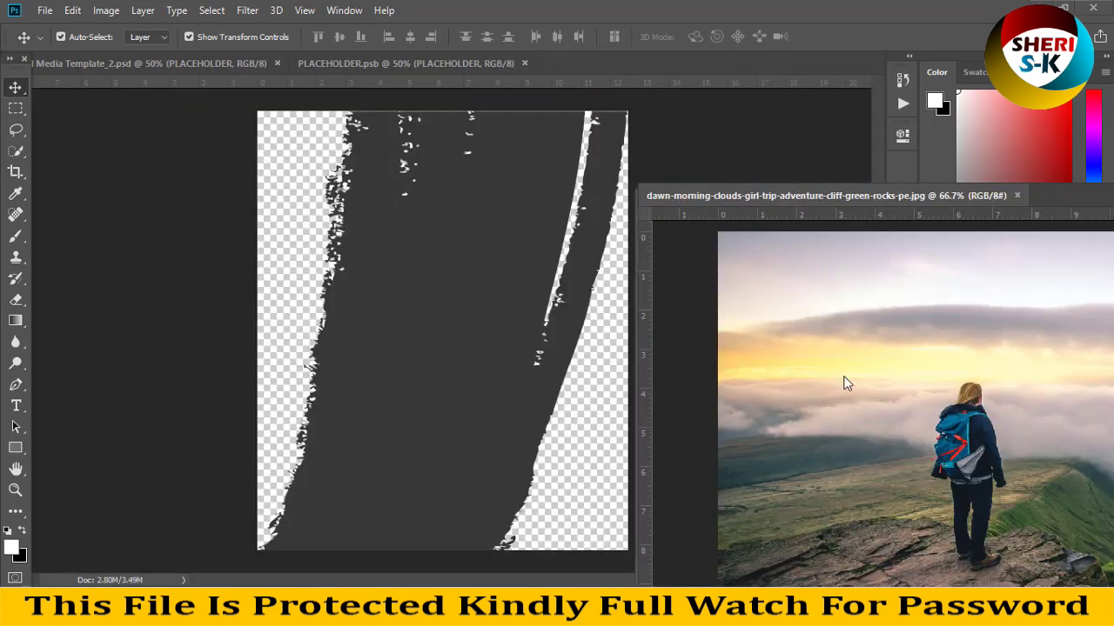
pyautogui.moveTo(845, 385); pyautogui.dragTo(430, 312)
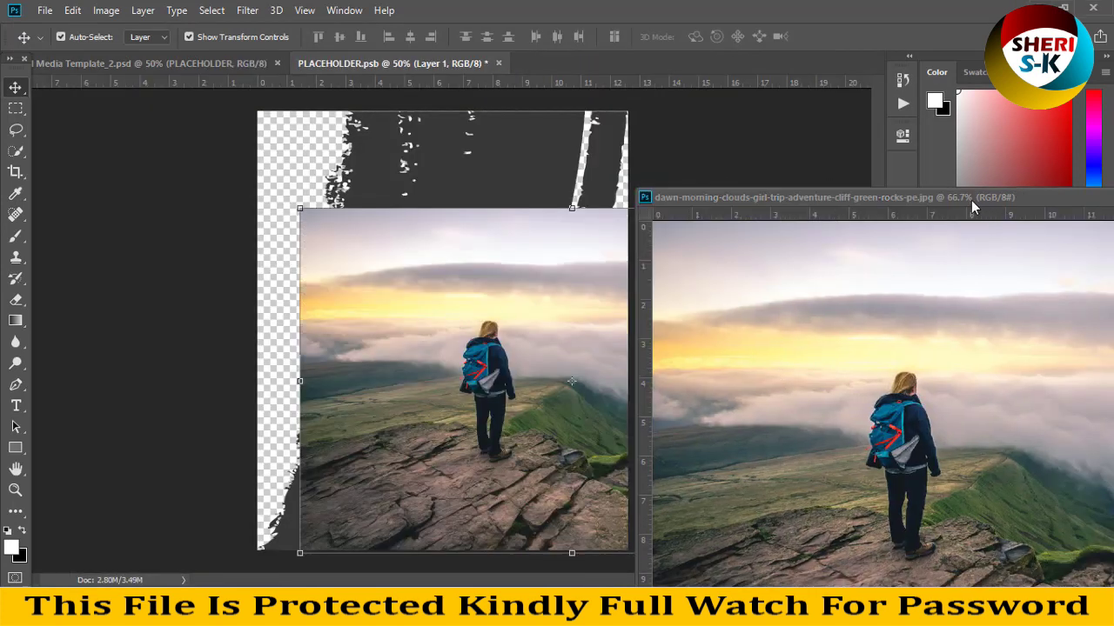
pyautogui.moveTo(973, 207); pyautogui.dragTo(541, 218)
pyautogui.click(936, 206)
pyautogui.moveTo(544, 259); pyautogui.dragTo(460, 168)
pyautogui.moveTo(843, 485); pyautogui.dragTo(870, 556)
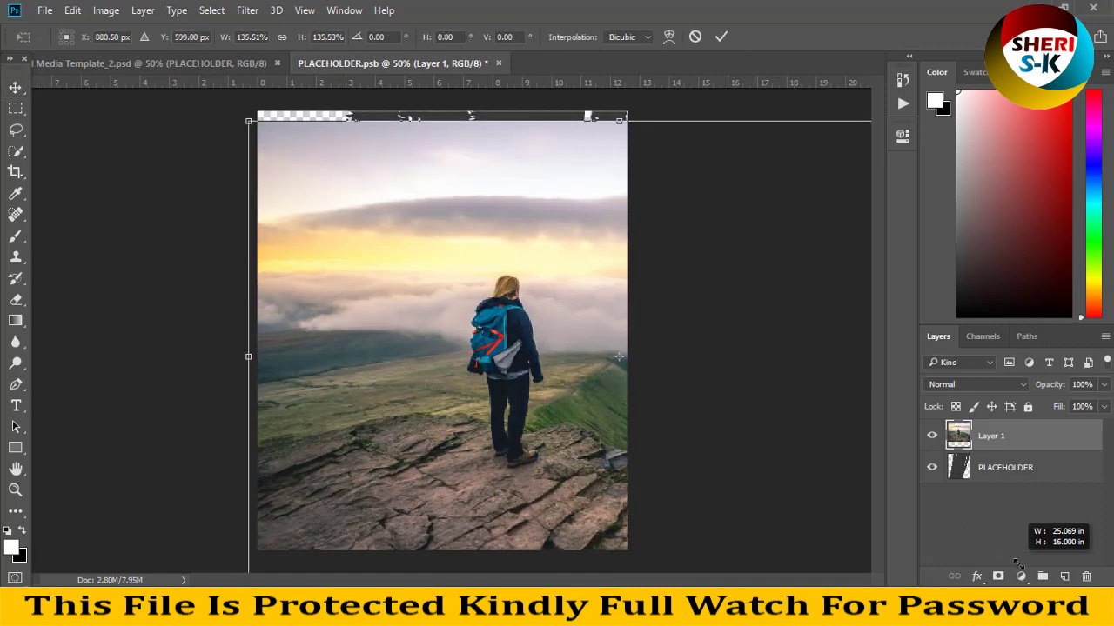
pyautogui.moveTo(467, 415); pyautogui.dragTo(409, 397)
pyautogui.press('Return')
# Step: Clip the photo to the brushed placeholder shape, save PLACEHOLDER.psb, and return to Template_2
pyautogui.rightClick(992, 453)
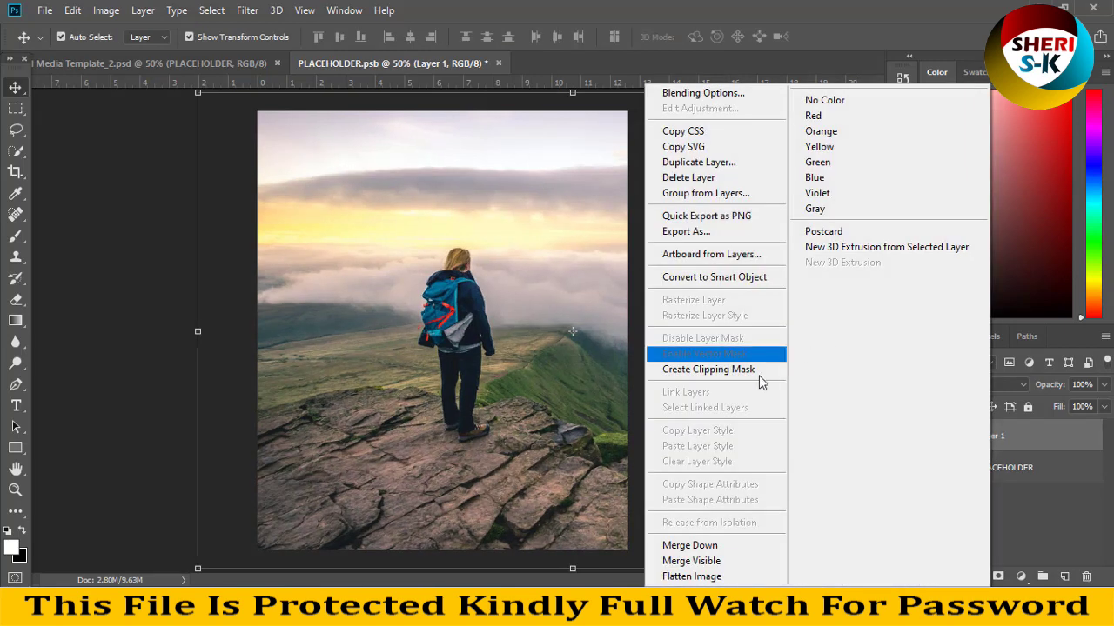
pyautogui.click(752, 366)
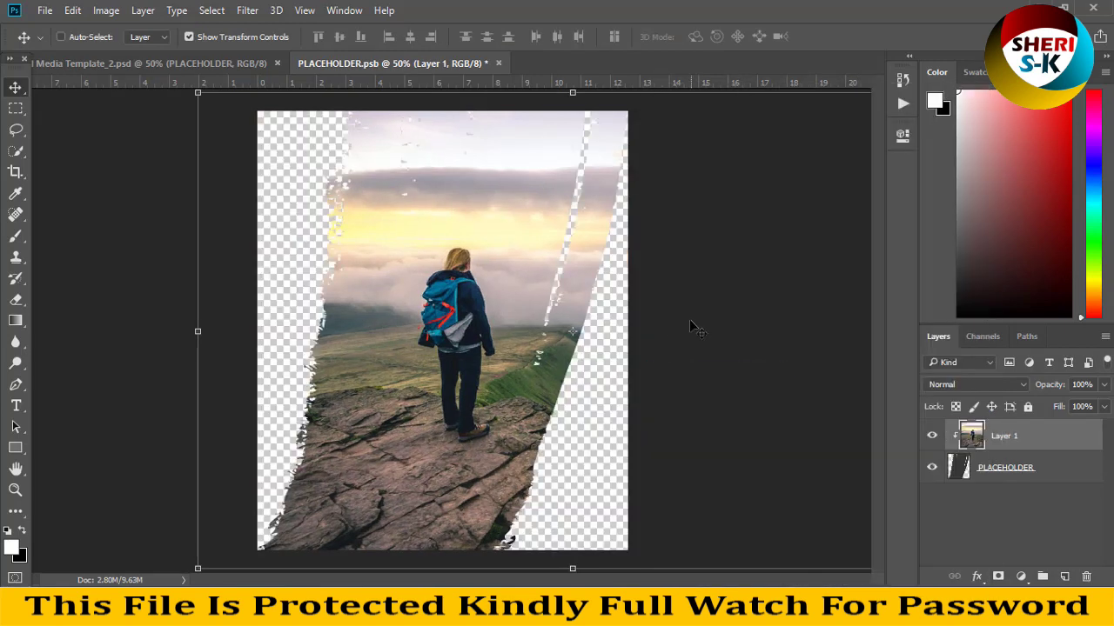
pyautogui.hotkey('ctrl', 's')
pyautogui.click(148, 62)
pyautogui.click(781, 254)
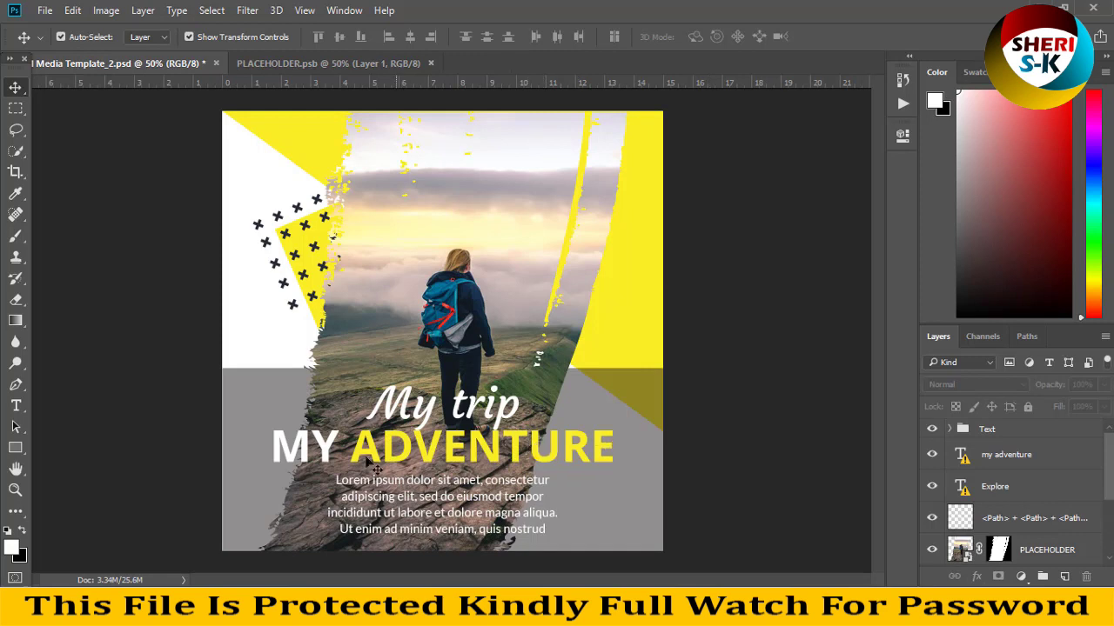
# Step: Save Social Media Template_2 and switch to the PSD folder in File Explorer
pyautogui.hotkey('ctrl', 's')
pyautogui.hotkey('alt', 'Tab')
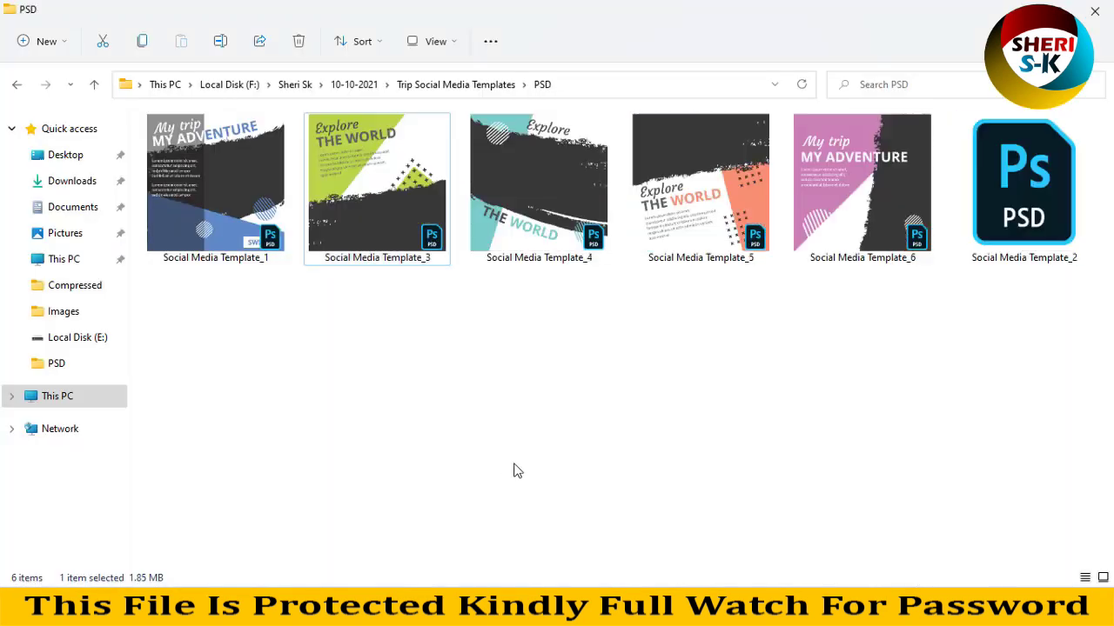